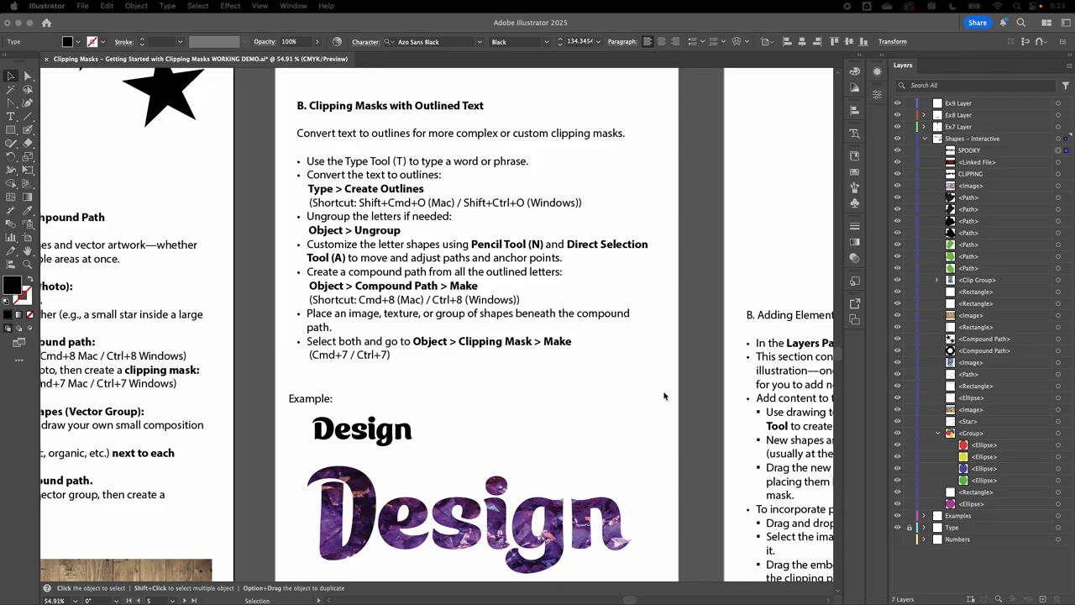
Step: Compare the live-type and outlined "Design" examples by switching between outline and preview display
{"action": "scroll", "coordinate": [663, 396], "scroll_direction": "down", "scroll_amount": 2}
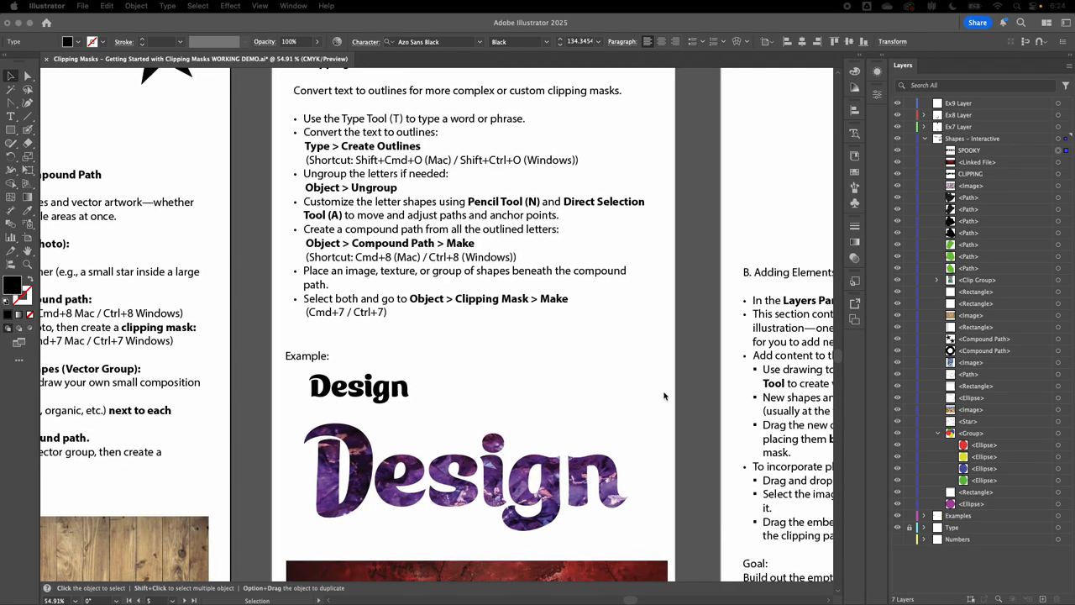
{"action": "scroll", "coordinate": [663, 395], "scroll_direction": "up", "scroll_amount": 1}
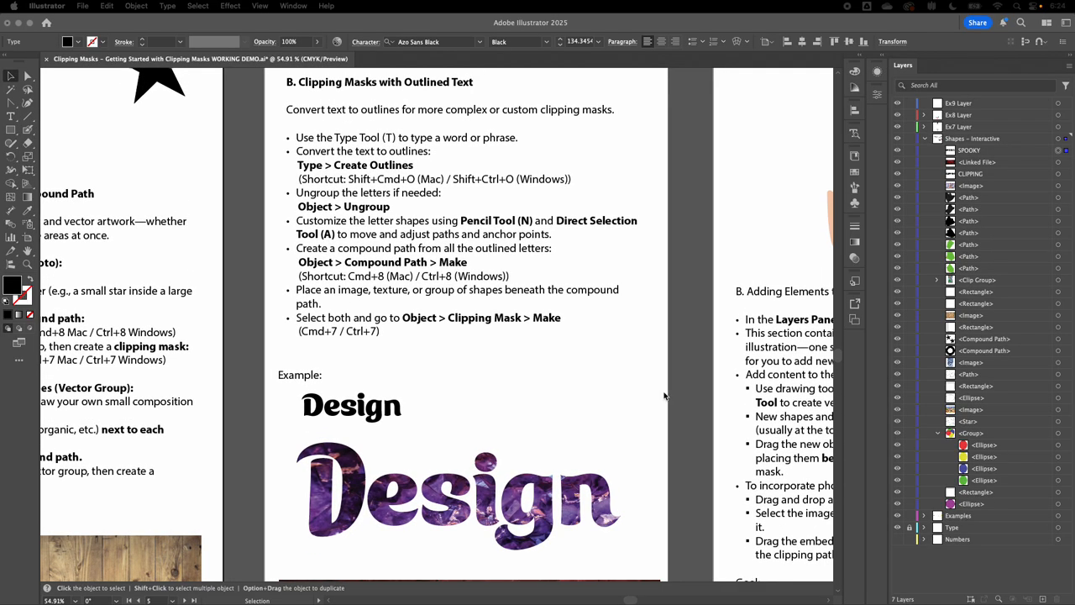
{"action": "key", "text": "super+y"}
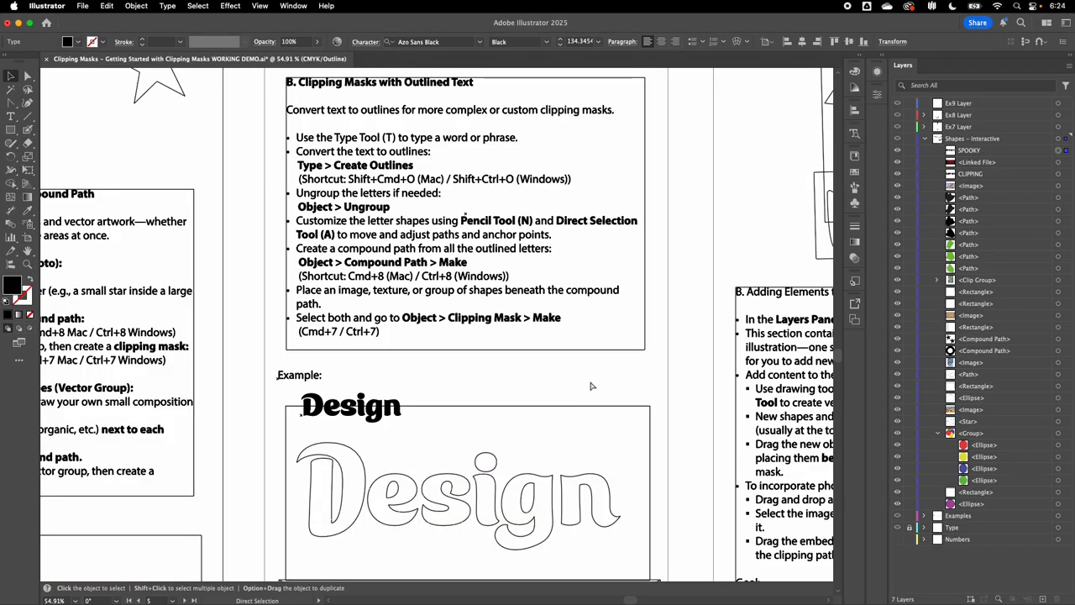
{"action": "key", "text": "super+y"}
{"action": "key", "text": "super+y"}
{"action": "key", "text": "super+y"}
{"action": "key", "text": "v"}
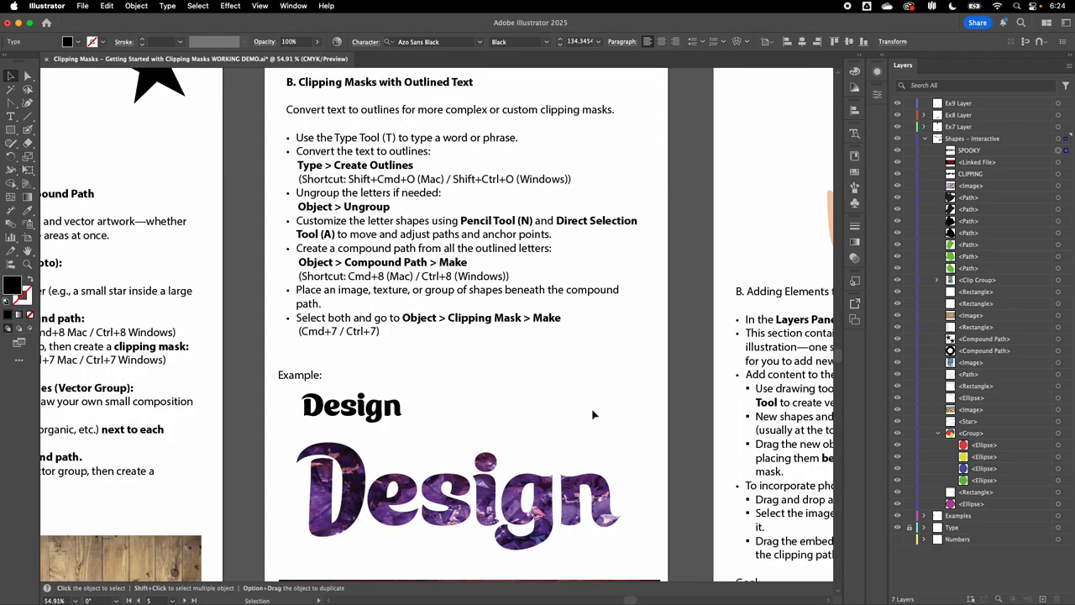
Step: Move the red wall image up off the SPOOKY text and shift the text slightly lower on the artboard
{"action": "scroll", "coordinate": [592, 414], "scroll_direction": "down", "scroll_amount": 10}
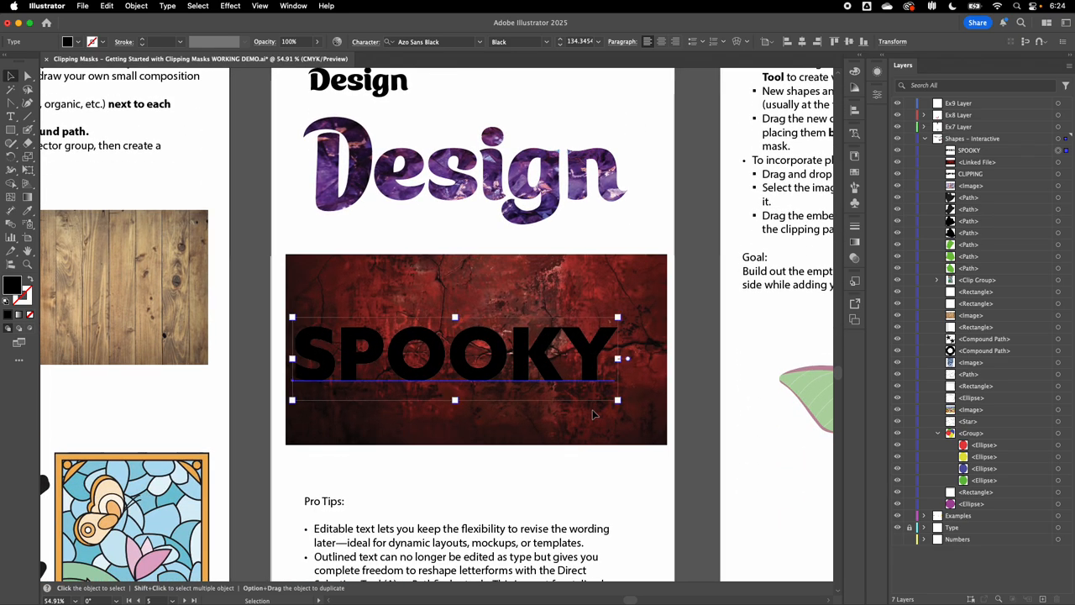
{"action": "left_click_drag", "start_coordinate": [557, 295], "coordinate": [541, 127]}
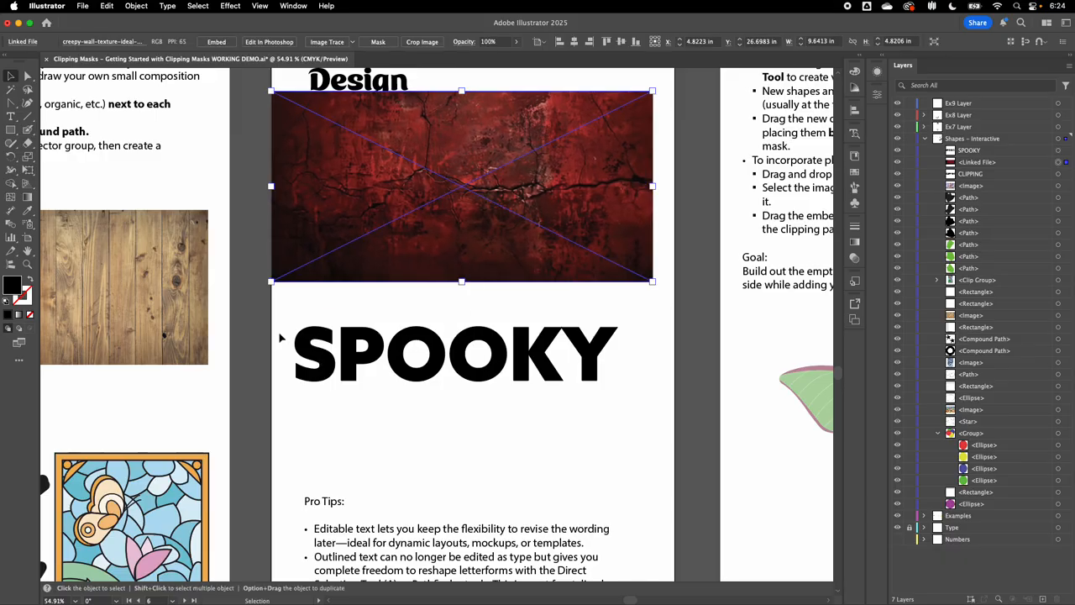
{"action": "left_click", "coordinate": [302, 348]}
{"action": "left_click_drag", "start_coordinate": [311, 352], "coordinate": [312, 380]}
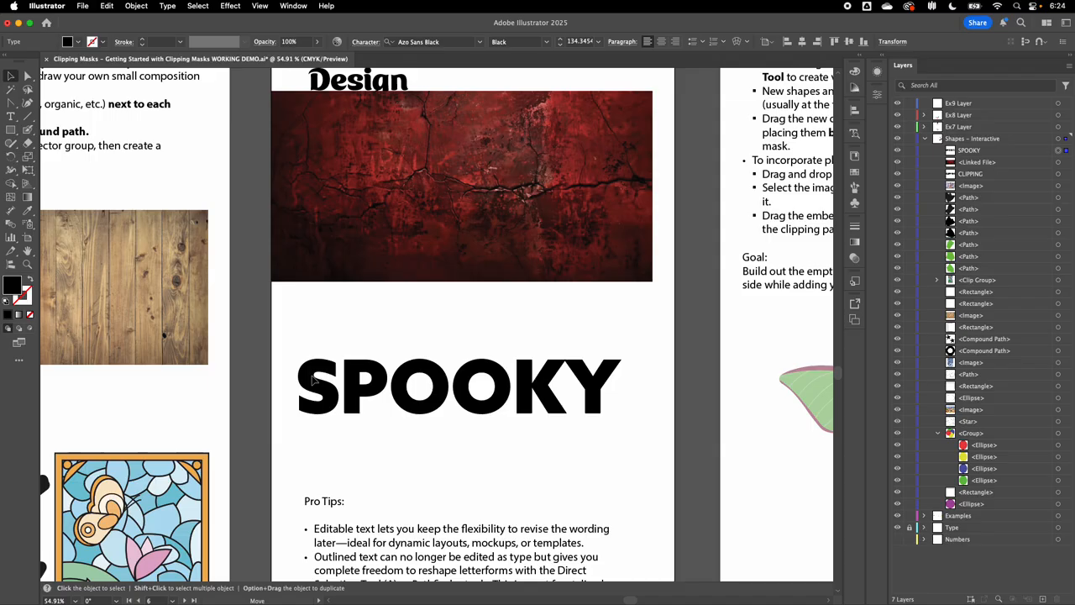
Step: Inspect the SPOOKY live text in outline display and return to preview
{"action": "key", "text": "super+y"}
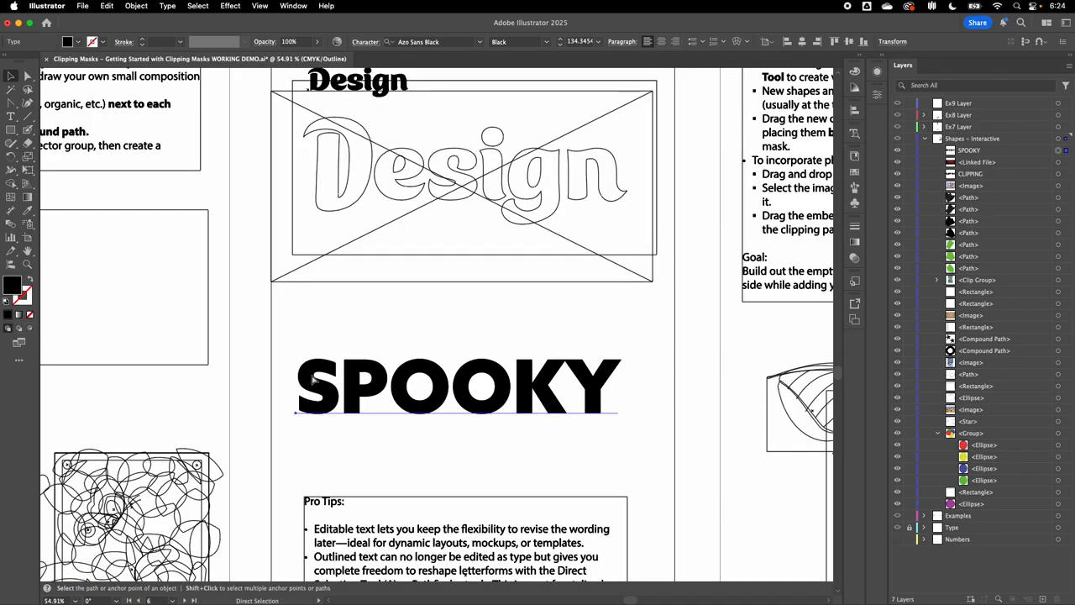
{"action": "key", "text": "super+y"}
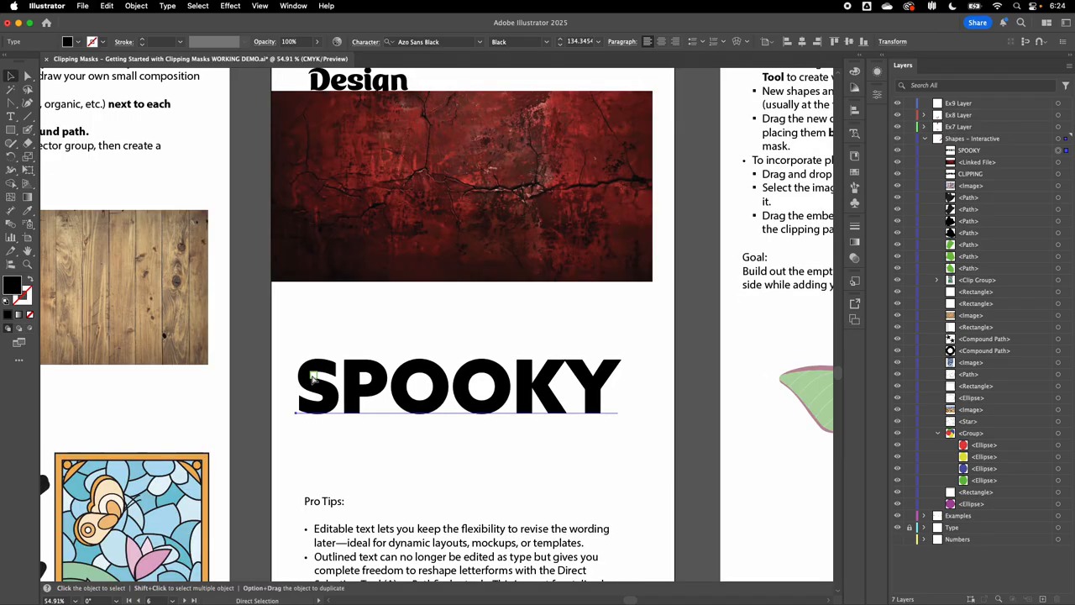
{"action": "key", "text": "super+y"}
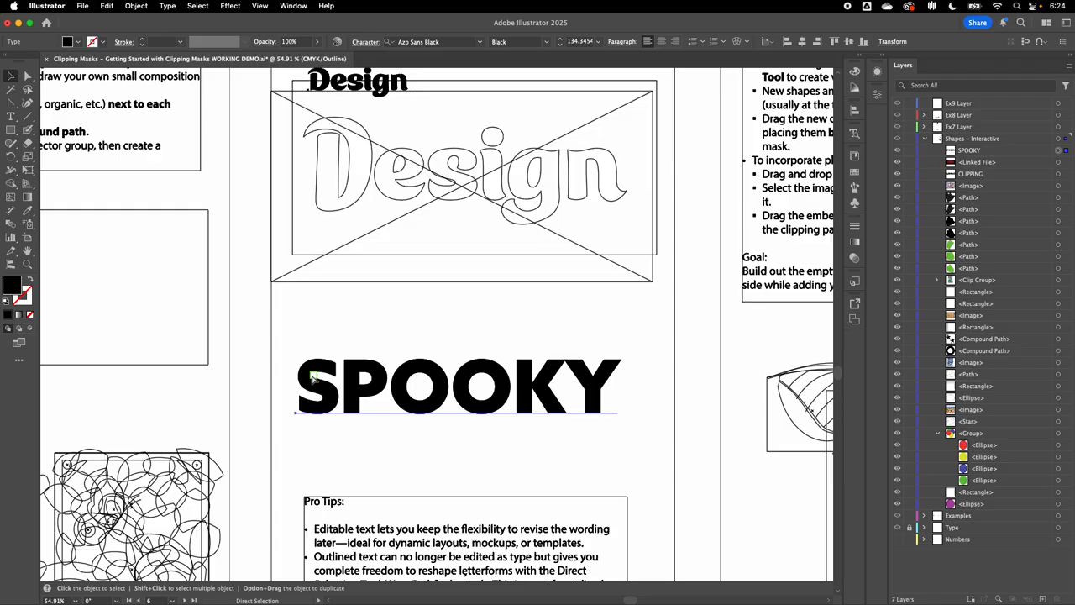
{"action": "key", "text": "super+y"}
{"action": "key", "text": "super+y"}
{"action": "key", "text": "super+y"}
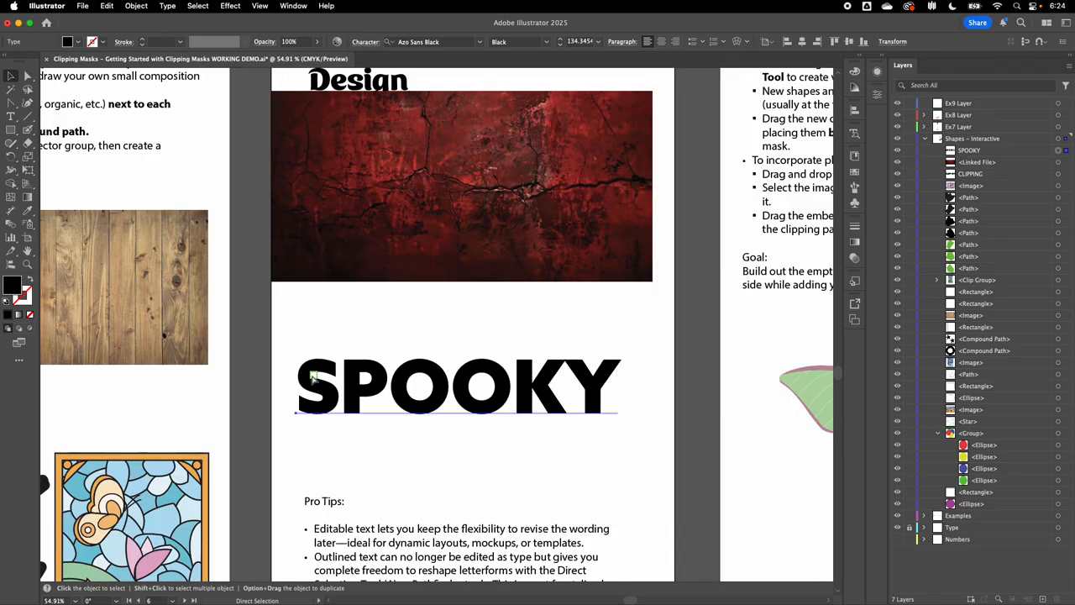
Step: Convert the SPOOKY live text to outlines
{"action": "left_click", "coordinate": [315, 382]}
{"action": "left_click", "coordinate": [414, 314]}
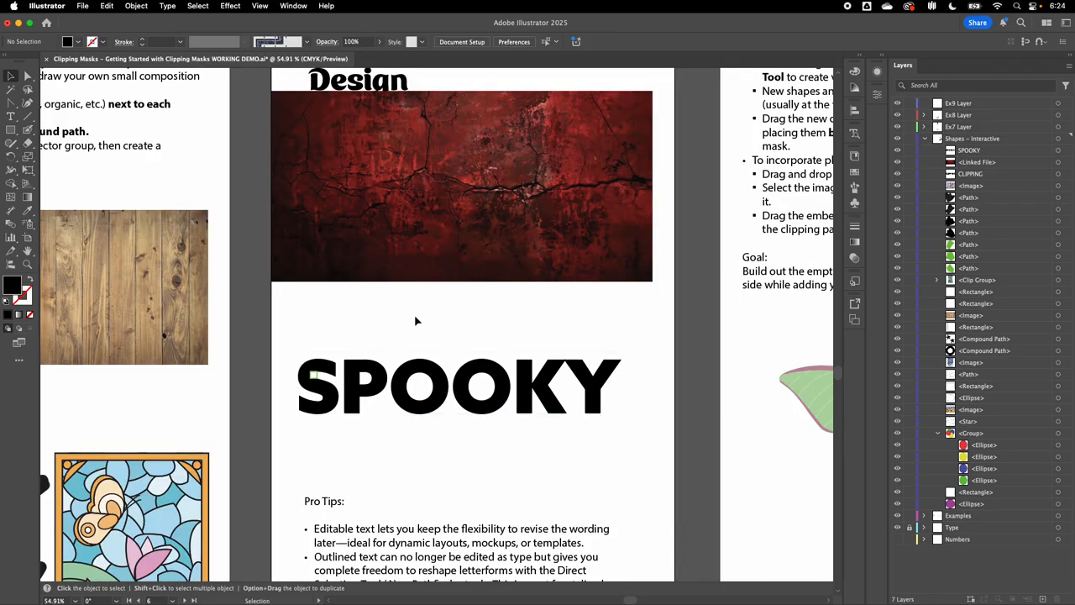
{"action": "left_click", "coordinate": [421, 368]}
{"action": "left_click", "coordinate": [168, 6]}
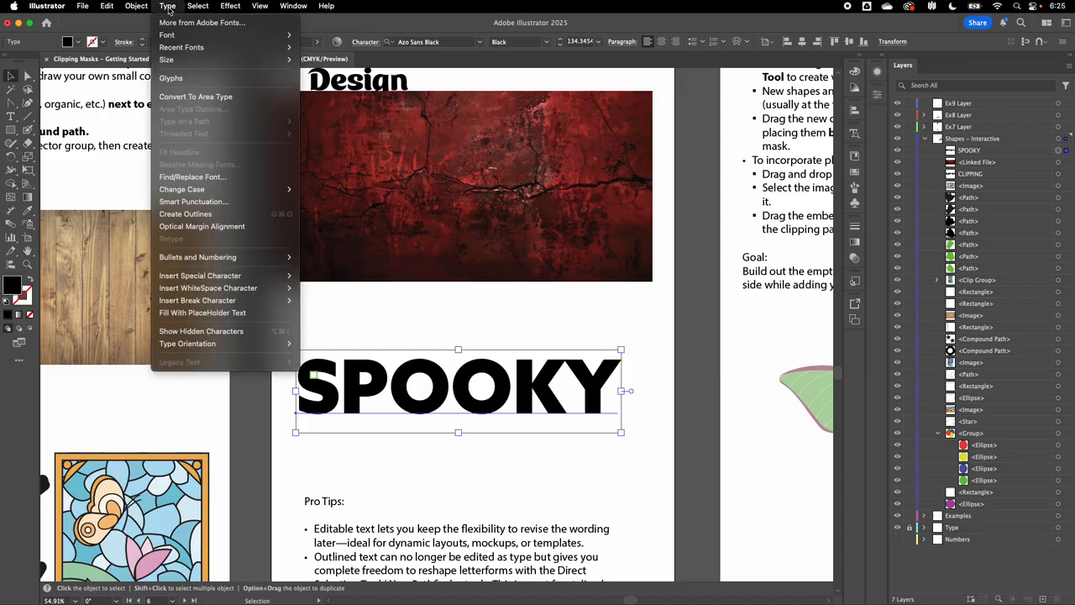
{"action": "left_click", "coordinate": [212, 215]}
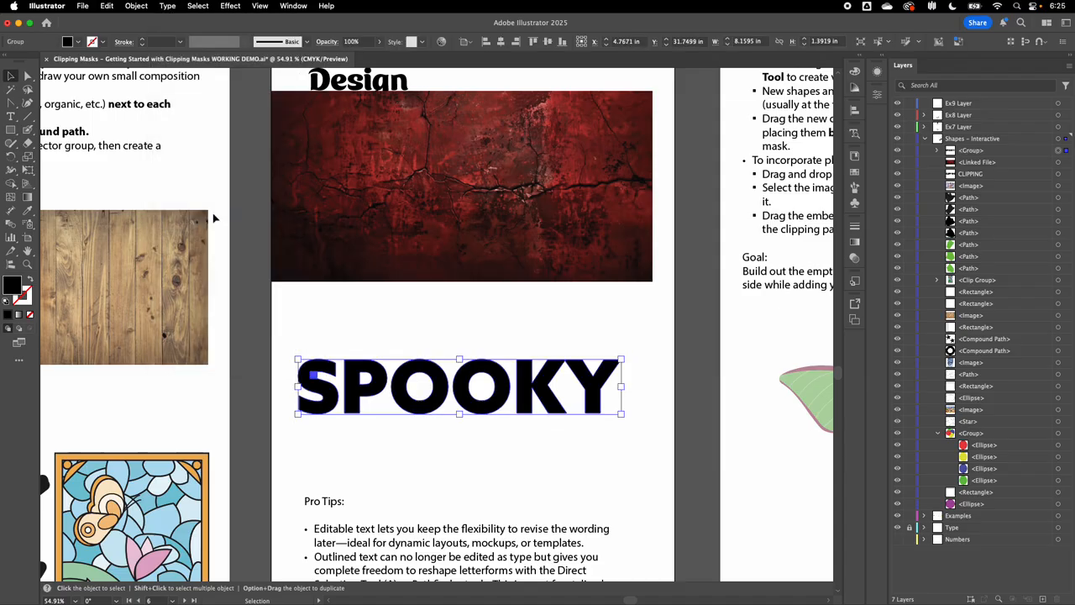
Step: Try stretching the letter S upward in outline display by moving its upper anchor points with Direct Selection
{"action": "key", "text": "super+y"}
{"action": "left_click", "coordinate": [424, 343]}
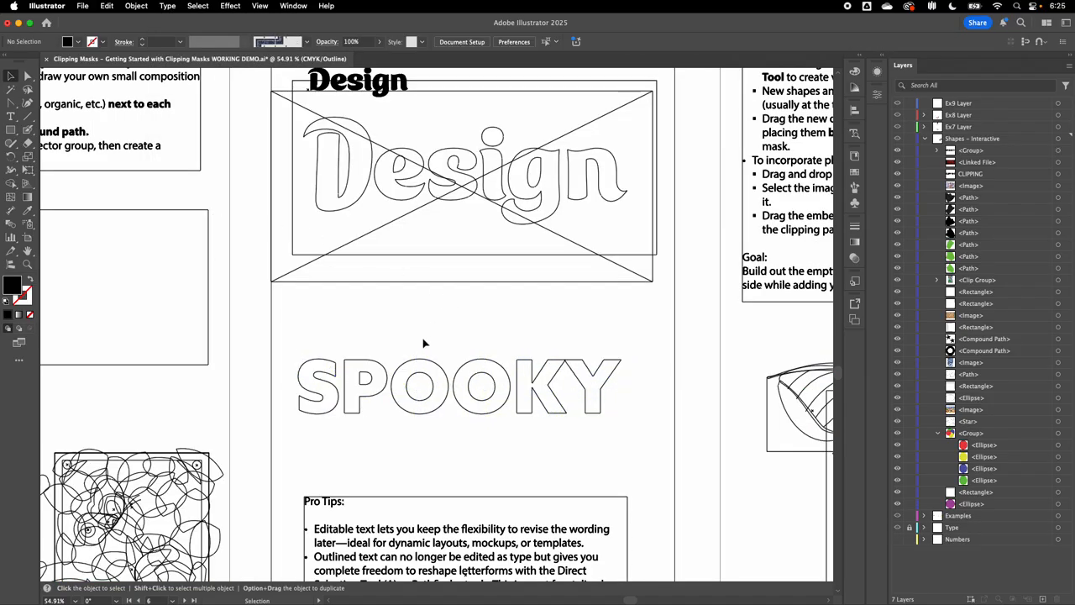
{"action": "key", "text": "a"}
{"action": "left_click", "coordinate": [324, 367]}
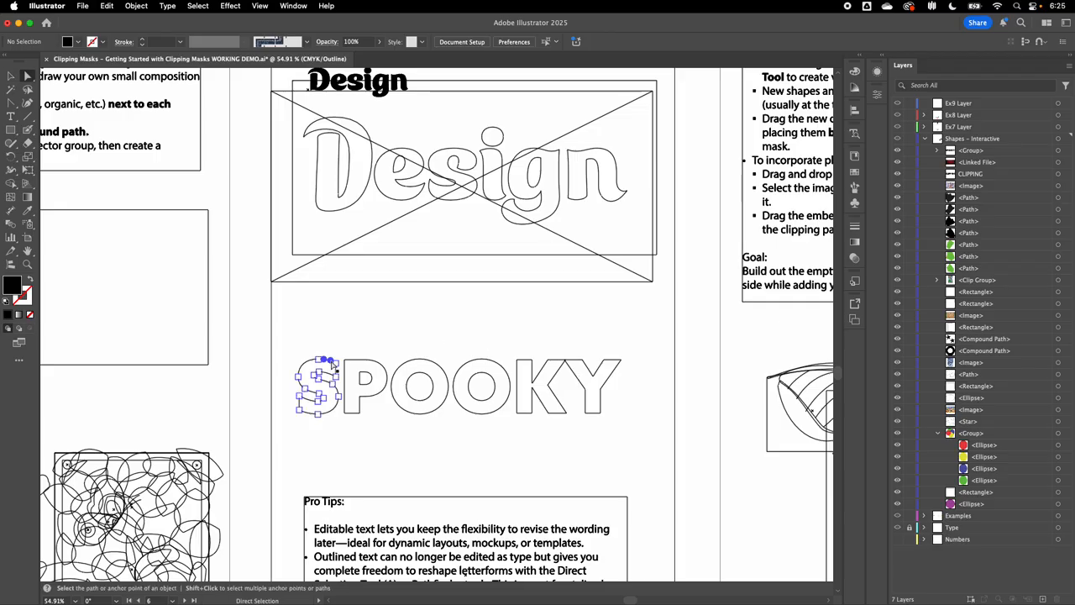
{"action": "left_click", "coordinate": [422, 259]}
{"action": "left_click", "coordinate": [334, 370]}
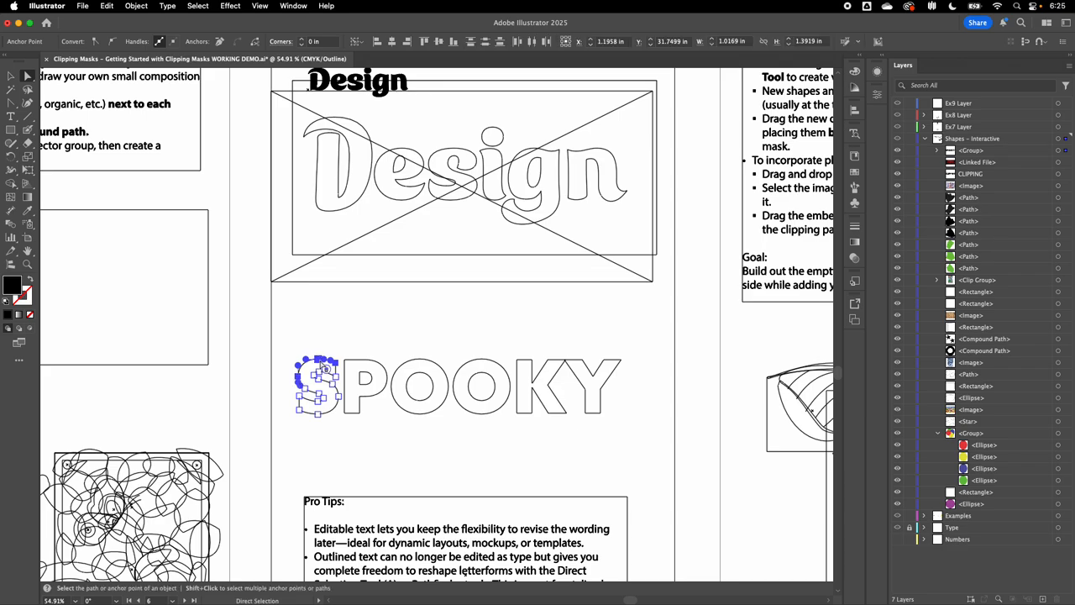
{"action": "left_click_drag", "start_coordinate": [322, 363], "coordinate": [318, 317]}
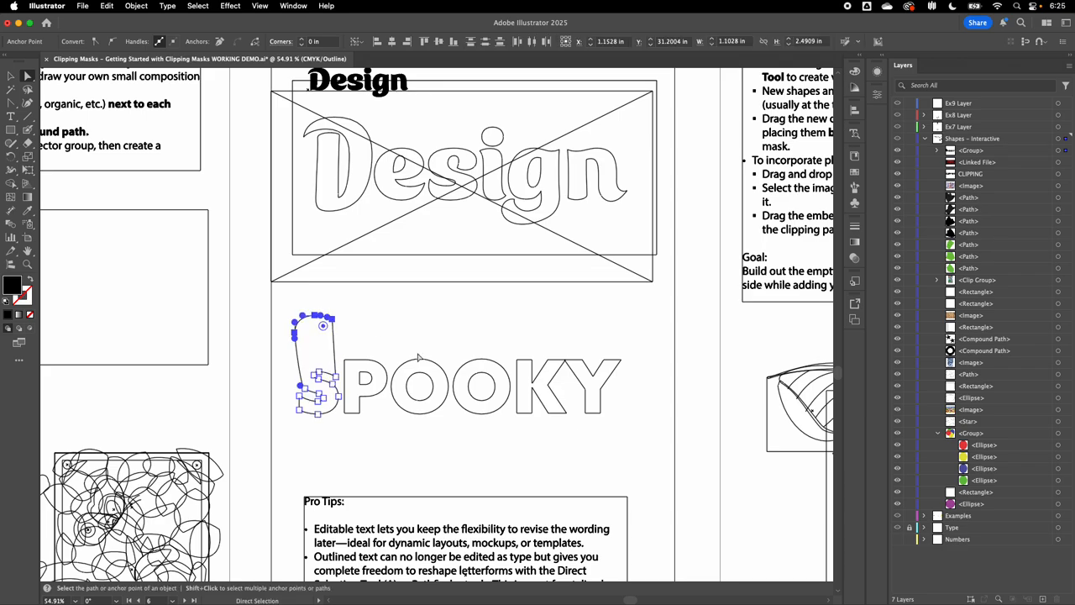
Step: Return to preview display and undo the stretch of the letter S
{"action": "key", "text": "super+y"}
{"action": "key", "text": "super+z"}
{"action": "key", "text": "super+z"}
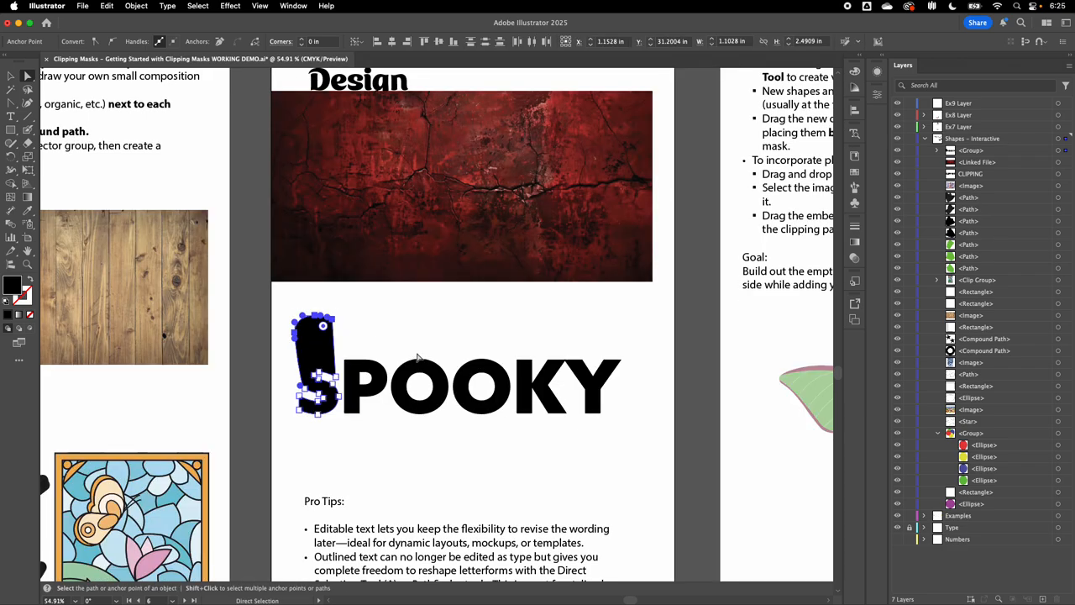
{"action": "key", "text": "a"}
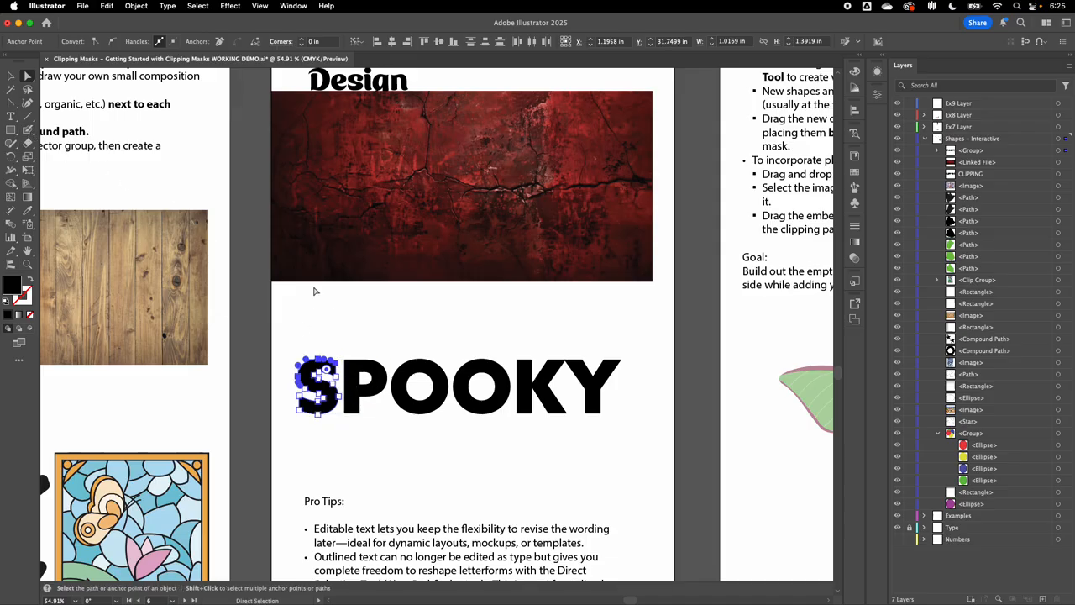
Step: Paint black drips and loose droplets along the bottoms of the letters S and P with the Blob Brush
{"action": "scroll", "coordinate": [315, 291], "scroll_direction": "up", "scroll_amount": 3}
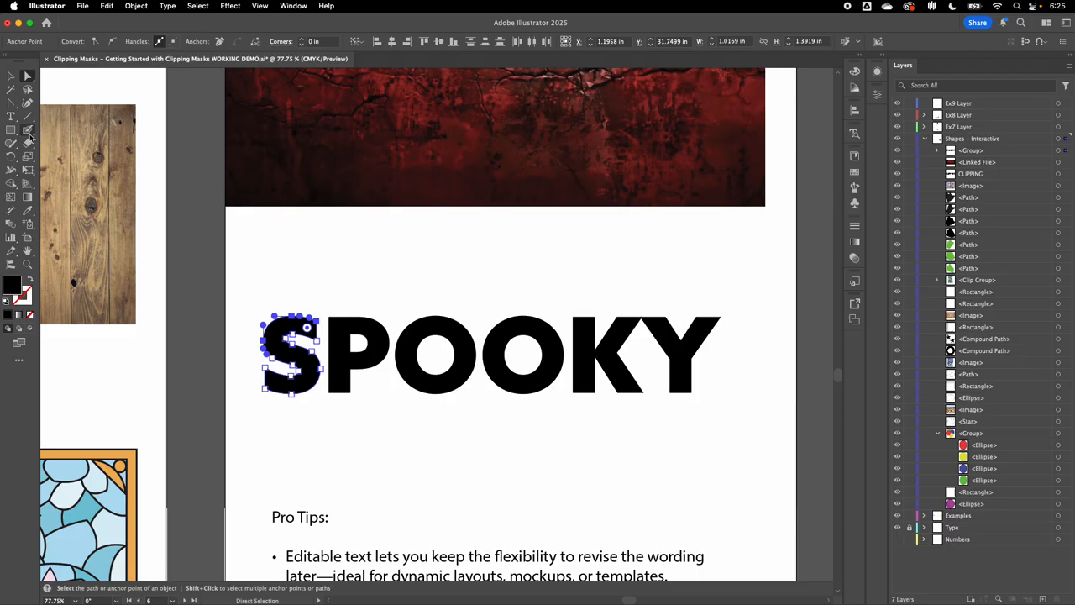
{"action": "left_click", "coordinate": [28, 132]}
{"action": "key", "text": "super+shift+a"}
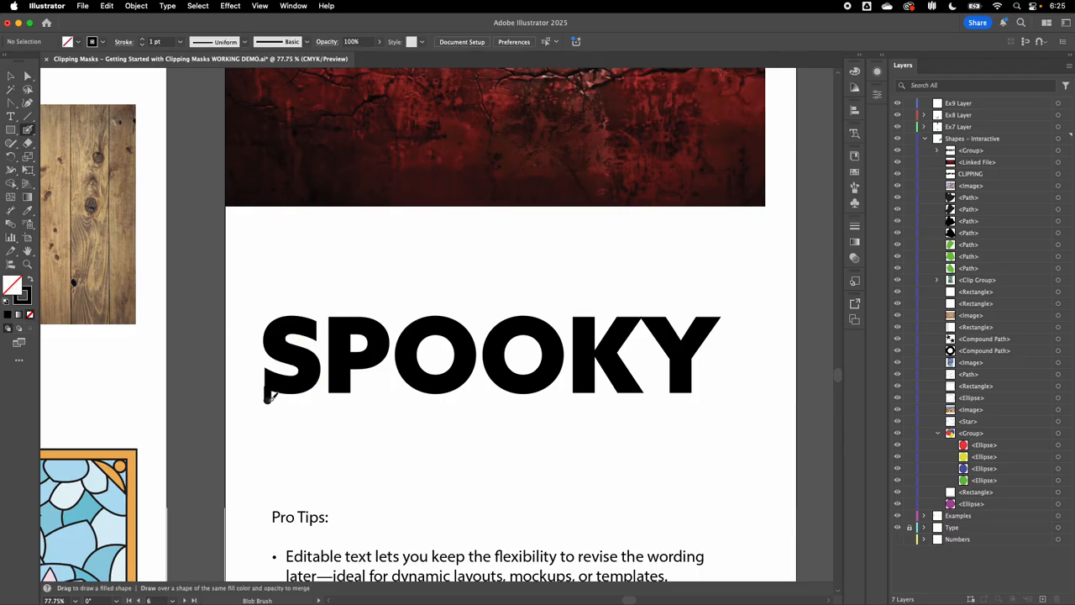
{"action": "mouse_move", "coordinate": [269, 397]}
{"action": "left_mouse_down"}
{"action": "mouse_move", "coordinate": [310, 382]}
{"action": "mouse_move", "coordinate": [312, 398]}
{"action": "mouse_move", "coordinate": [320, 371]}
{"action": "mouse_move", "coordinate": [307, 410]}
{"action": "mouse_move", "coordinate": [278, 411]}
{"action": "mouse_move", "coordinate": [349, 401]}
{"action": "left_mouse_up"}
{"action": "left_click", "coordinate": [278, 409]}
{"action": "left_click", "coordinate": [344, 410]}
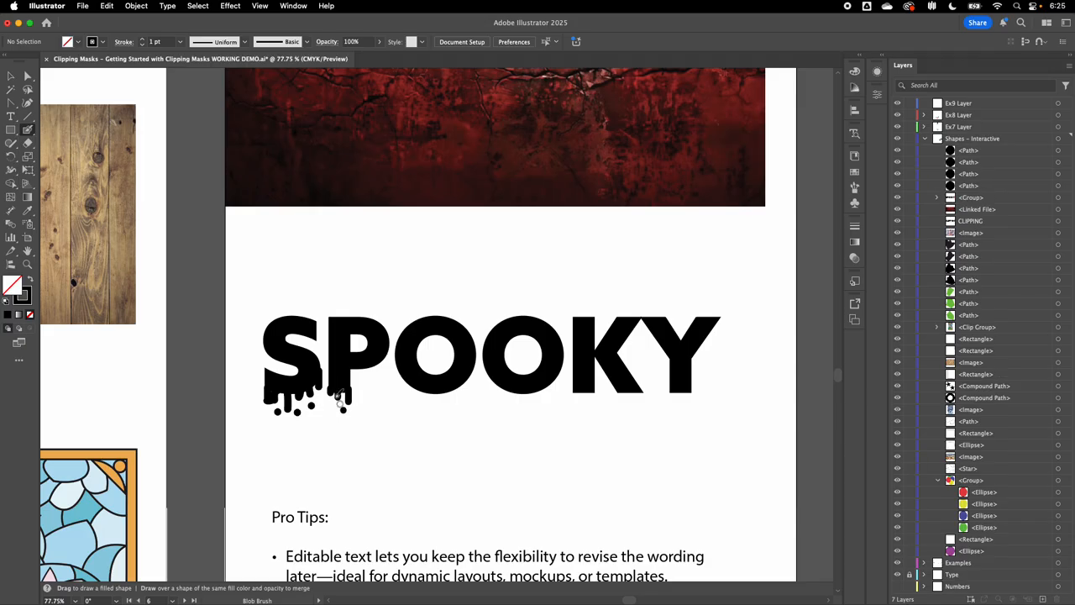
{"action": "left_click", "coordinate": [338, 409]}
Step: Paint black drips and droplets along the bottom of the first O in SPOOKY
{"action": "mouse_move", "coordinate": [415, 385]}
{"action": "left_mouse_down"}
{"action": "mouse_move", "coordinate": [412, 376]}
{"action": "mouse_move", "coordinate": [428, 401]}
{"action": "mouse_move", "coordinate": [444, 387]}
{"action": "mouse_move", "coordinate": [442, 402]}
{"action": "mouse_move", "coordinate": [469, 362]}
{"action": "left_mouse_up"}
{"action": "left_click", "coordinate": [446, 408]}
{"action": "left_click", "coordinate": [416, 411]}
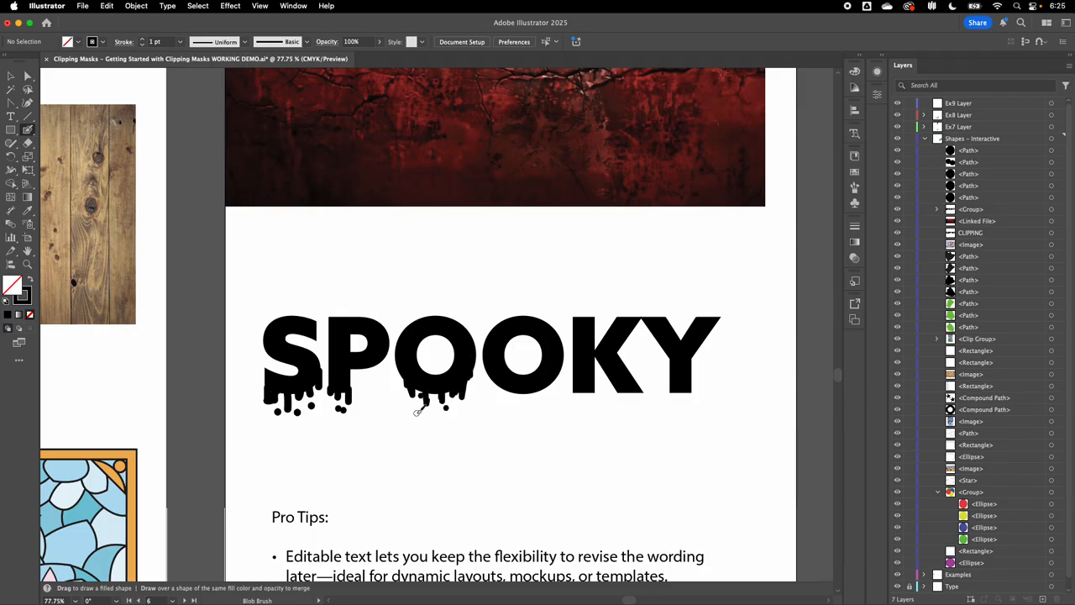
{"action": "left_click_drag", "start_coordinate": [406, 375], "coordinate": [410, 397]}
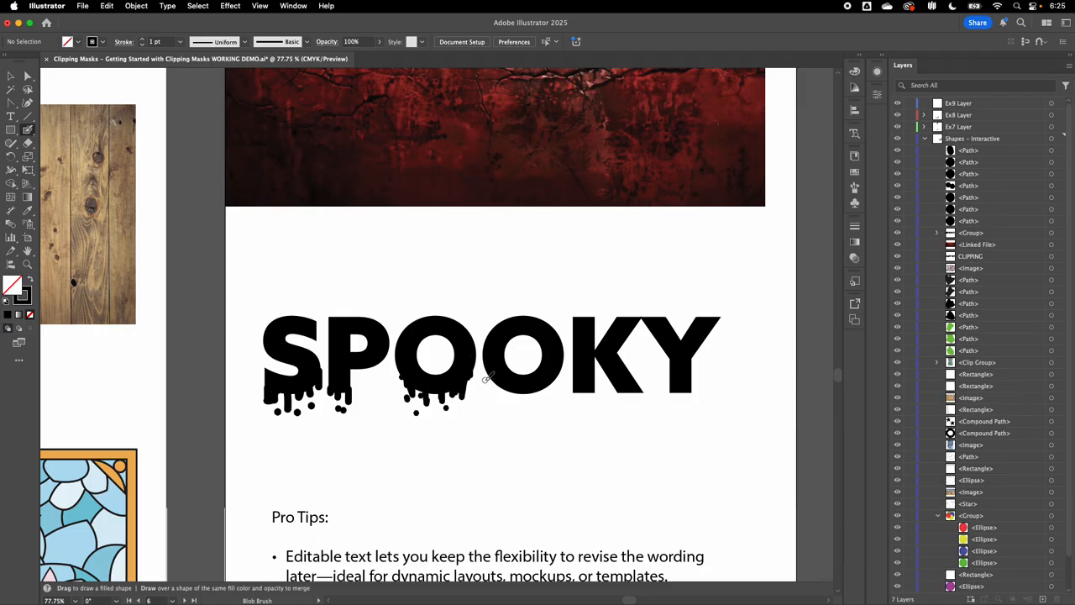
Step: Paint black drips under the second O, K and Y, and dot small droplets beneath them
{"action": "mouse_move", "coordinate": [487, 377]}
{"action": "left_mouse_down"}
{"action": "mouse_move", "coordinate": [514, 395]}
{"action": "mouse_move", "coordinate": [542, 387]}
{"action": "mouse_move", "coordinate": [540, 404]}
{"action": "mouse_move", "coordinate": [544, 389]}
{"action": "mouse_move", "coordinate": [586, 386]}
{"action": "mouse_move", "coordinate": [577, 393]}
{"action": "mouse_move", "coordinate": [614, 398]}
{"action": "mouse_move", "coordinate": [695, 394]}
{"action": "left_mouse_up"}
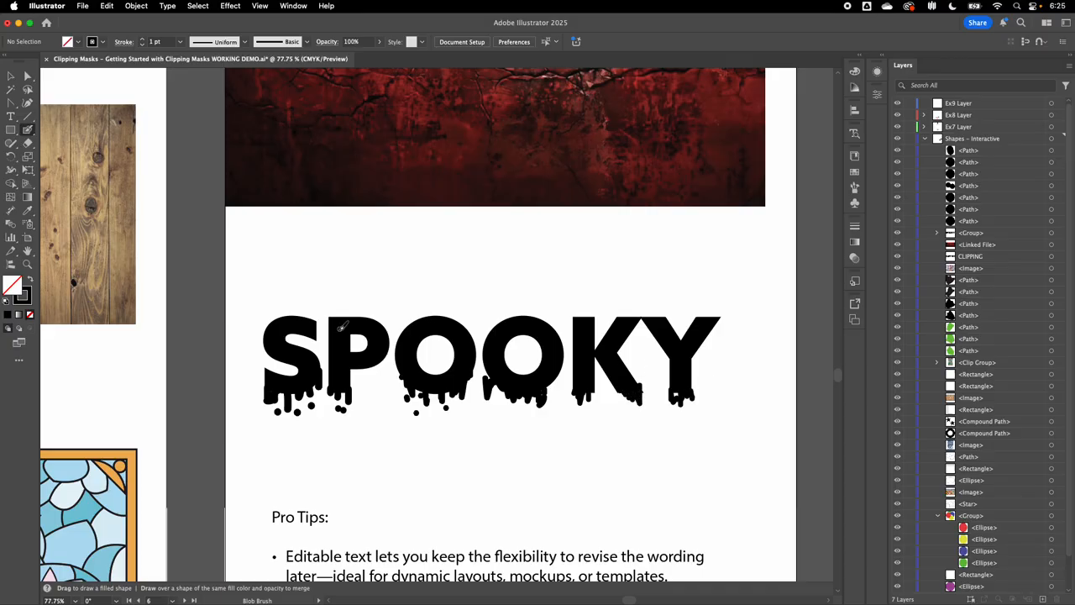
{"action": "left_click", "coordinate": [692, 413]}
{"action": "left_click", "coordinate": [650, 409]}
{"action": "left_click", "coordinate": [629, 409]}
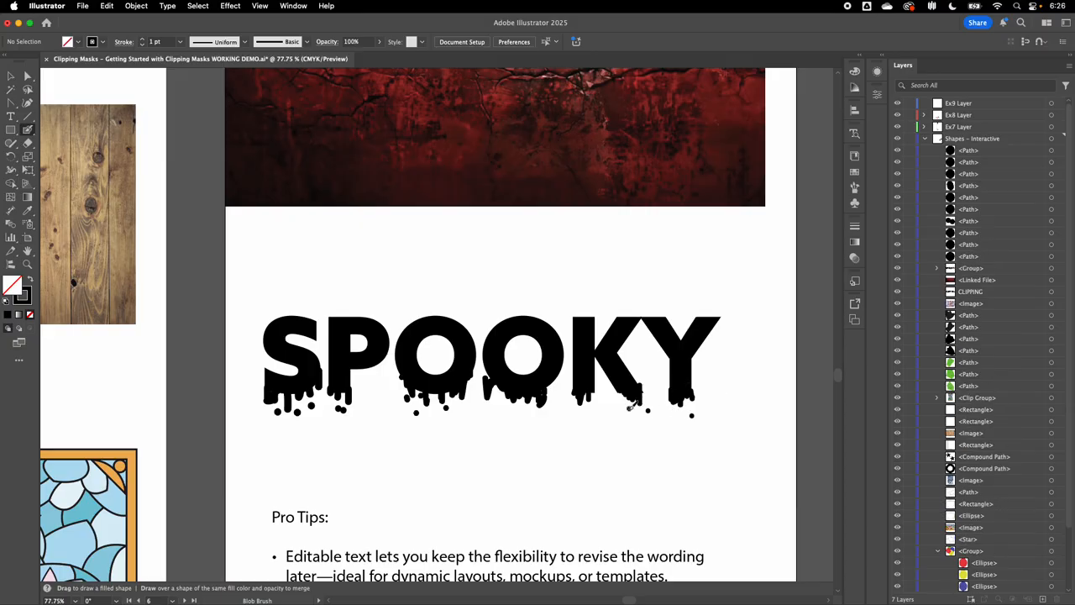
{"action": "left_click", "coordinate": [590, 407]}
{"action": "left_click", "coordinate": [576, 409]}
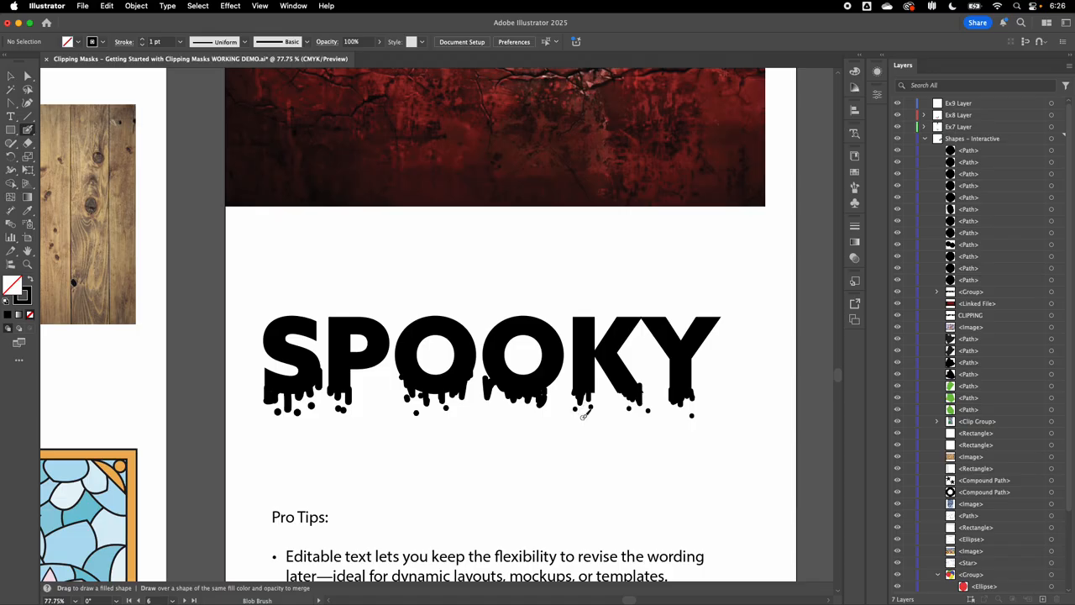
{"action": "left_click", "coordinate": [582, 410]}
{"action": "left_click", "coordinate": [583, 421]}
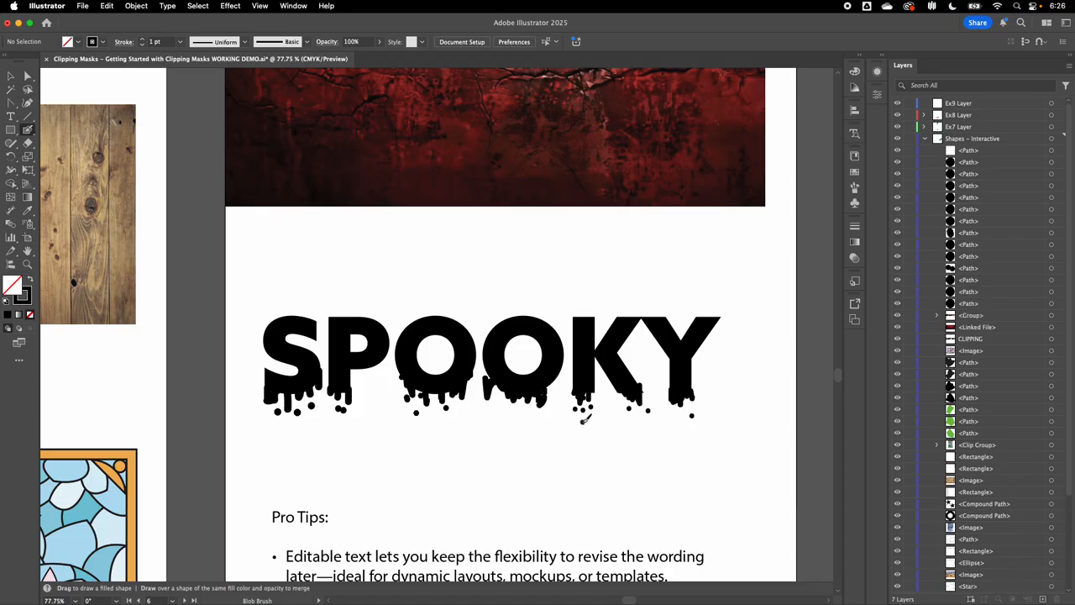
{"action": "left_click", "coordinate": [507, 410]}
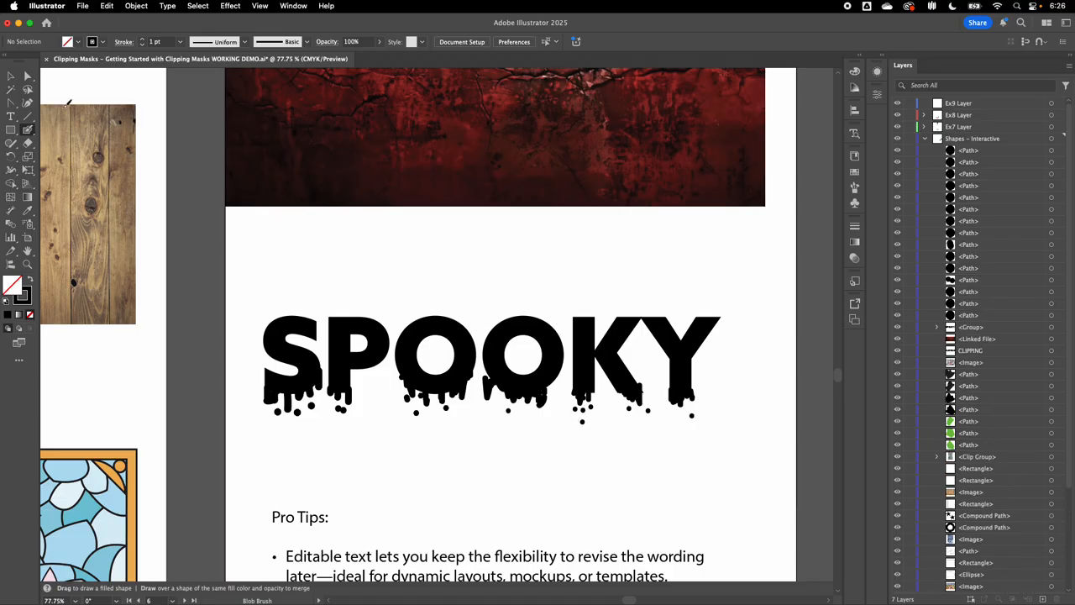
Step: Move the red wall image back behind the dripping SPOOKY lettering and select the image, letters and drips together
{"action": "left_click", "coordinate": [10, 76]}
{"action": "scroll", "coordinate": [349, 318], "scroll_direction": "down", "scroll_amount": 3}
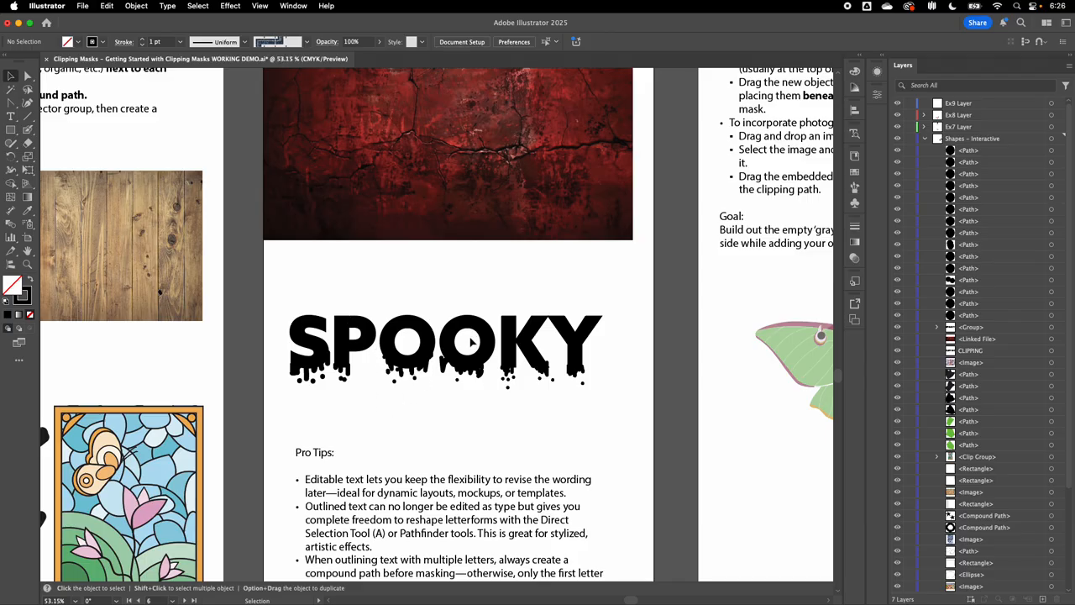
{"action": "scroll", "coordinate": [475, 343], "scroll_direction": "up", "scroll_amount": 2}
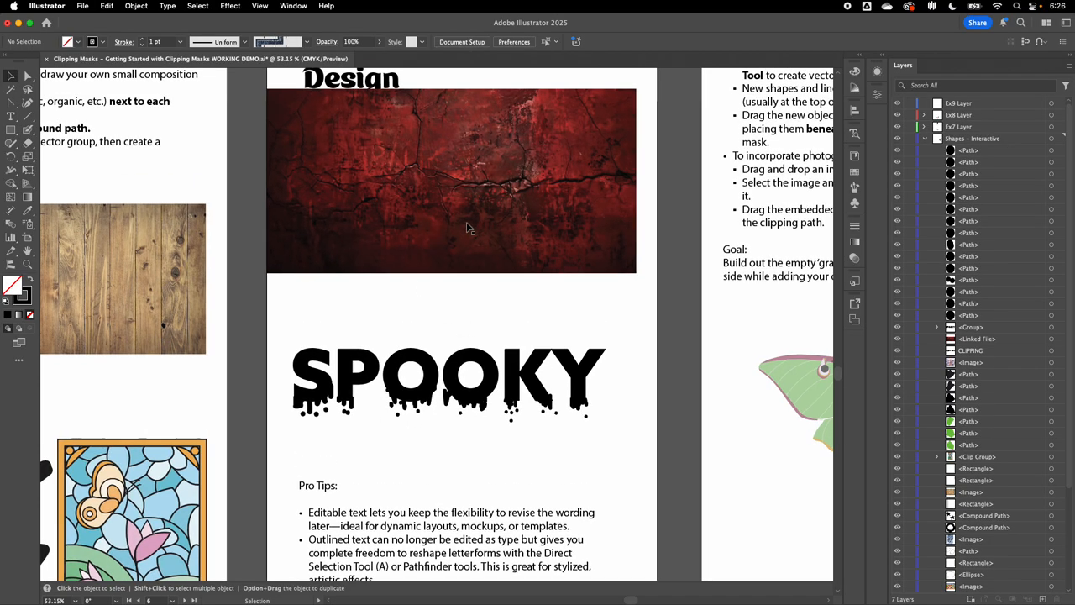
{"action": "left_click_drag", "start_coordinate": [469, 226], "coordinate": [473, 418]}
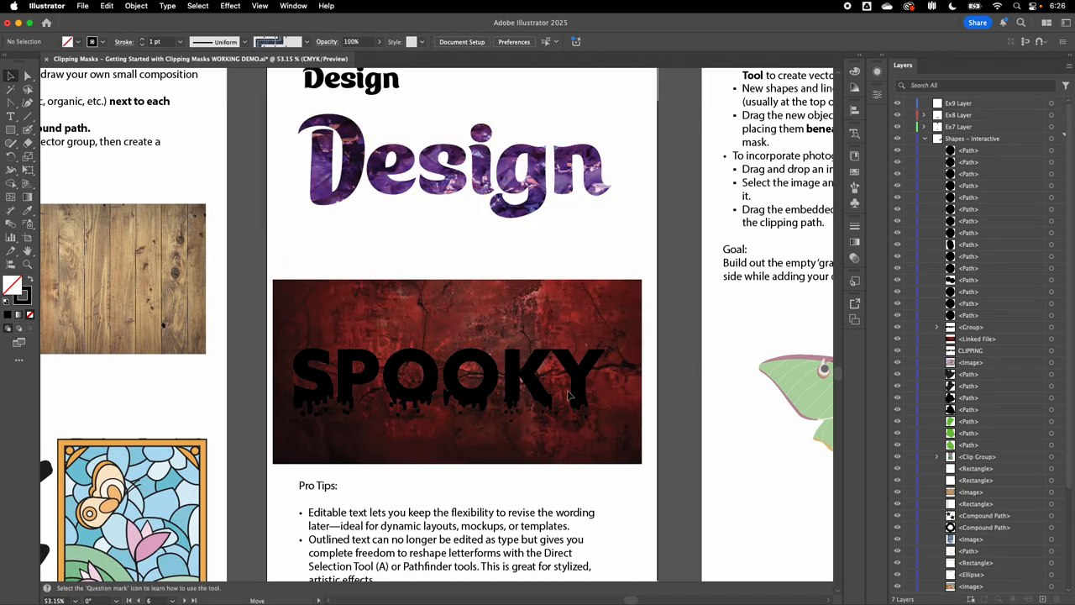
{"action": "left_click", "coordinate": [238, 353]}
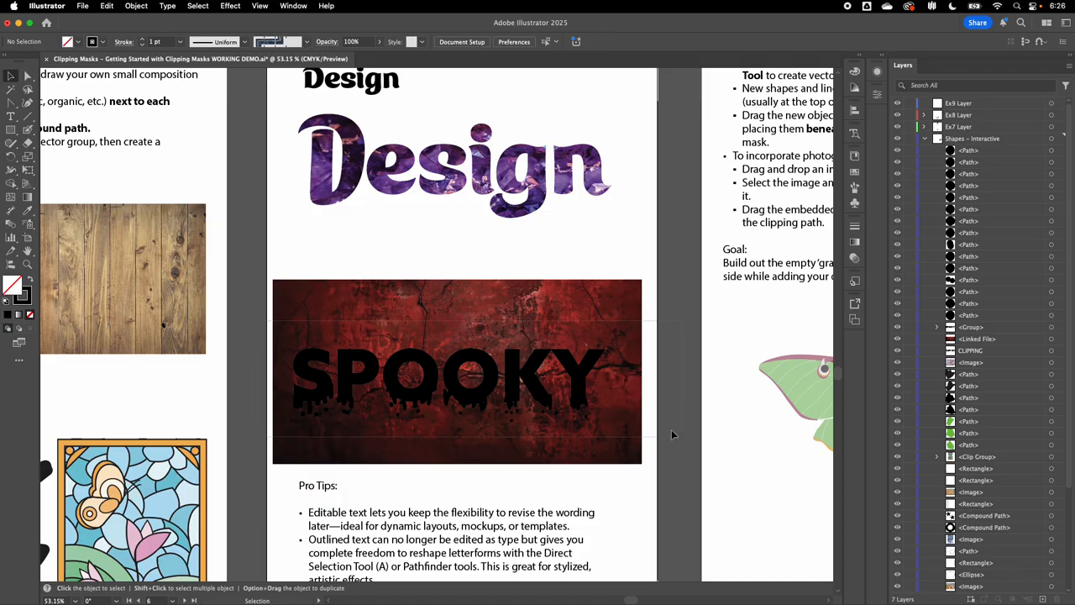
{"action": "left_click_drag", "start_coordinate": [671, 435], "coordinate": [671, 436]}
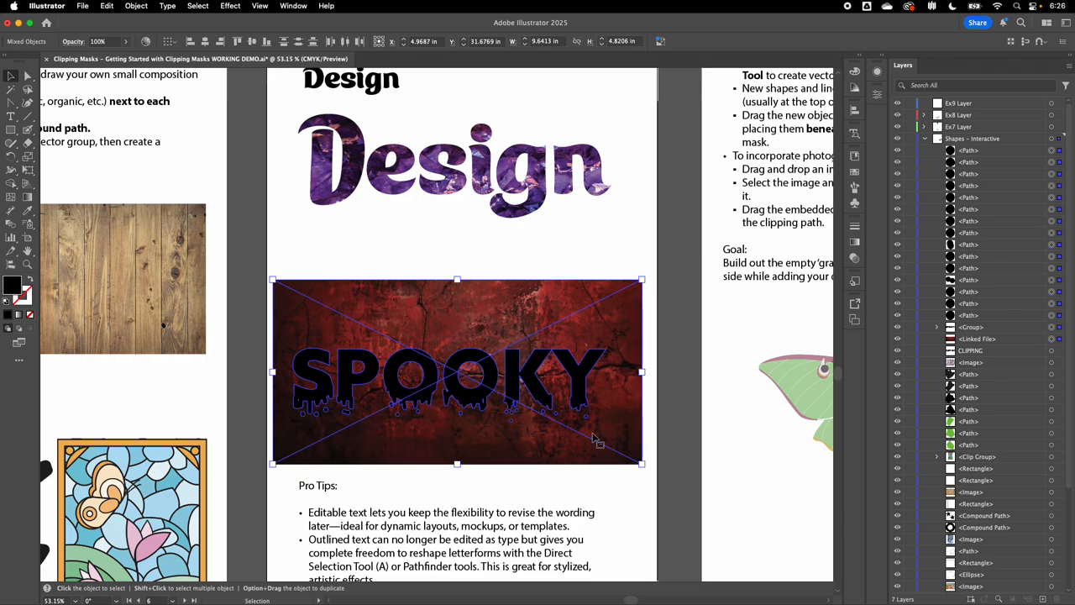
Step: Try to make a clipping mask from the selected image, letters and separate drips, and undo it
{"action": "right_click", "coordinate": [495, 380]}
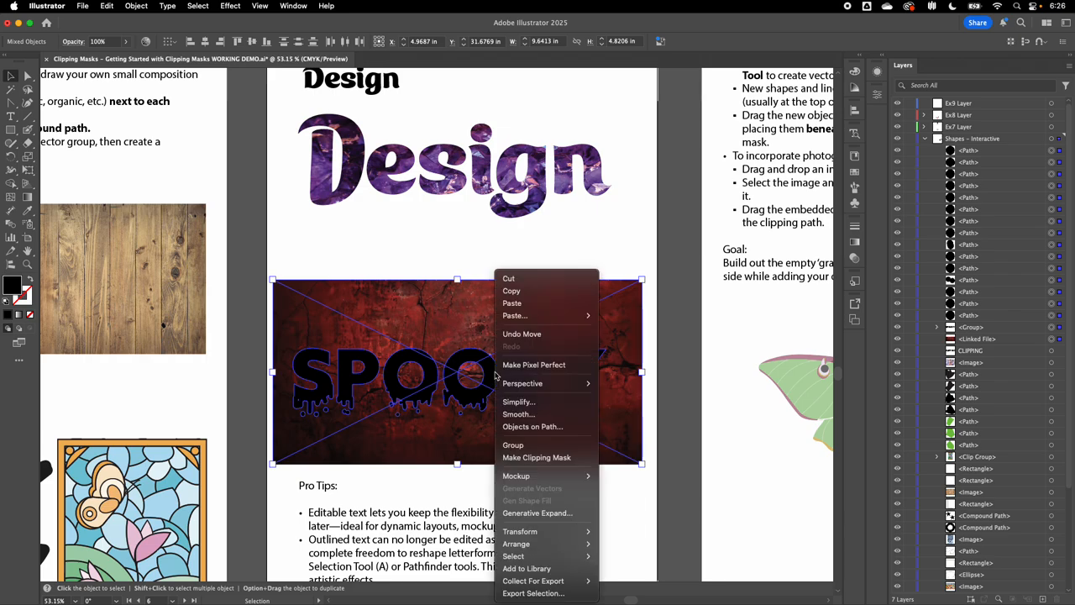
{"action": "left_click", "coordinate": [553, 458]}
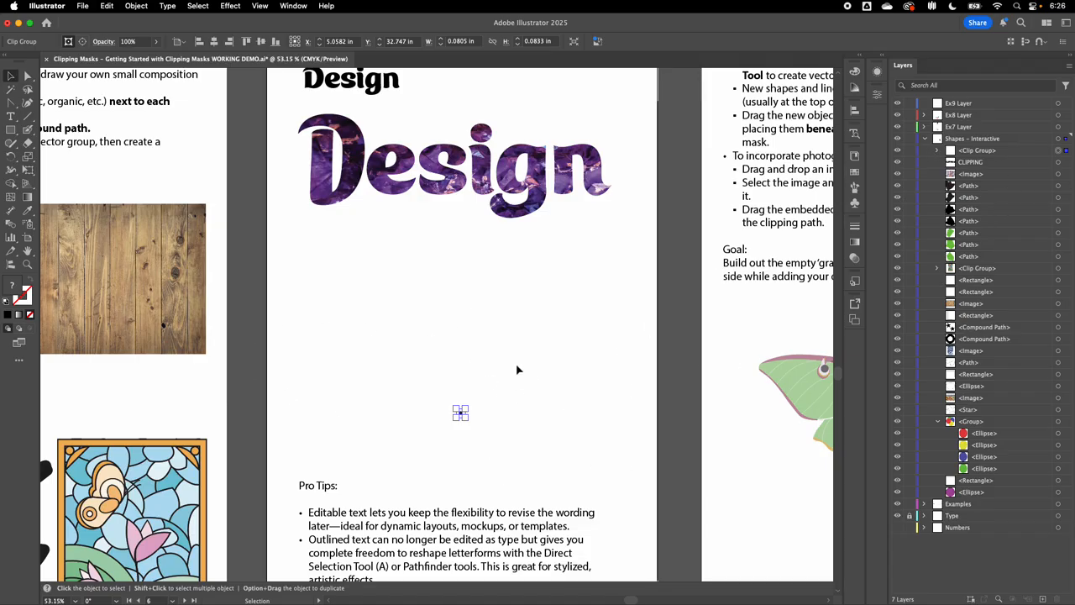
{"action": "key", "text": "super+z"}
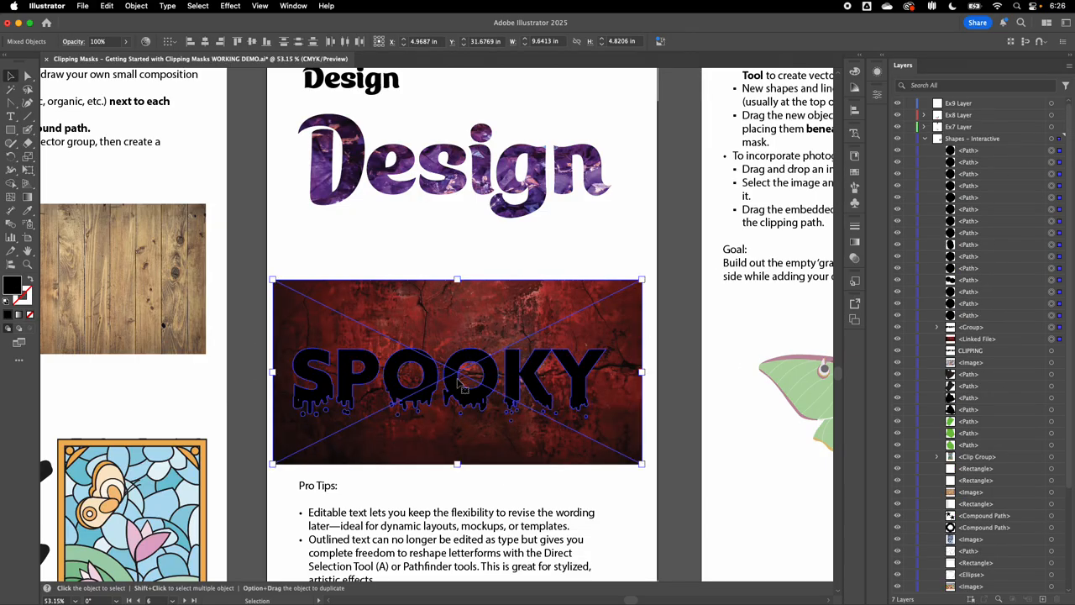
Step: Select only the topmost path in the Shapes – Interactive layer to identify its shape in the artwork
{"action": "left_click", "coordinate": [498, 259]}
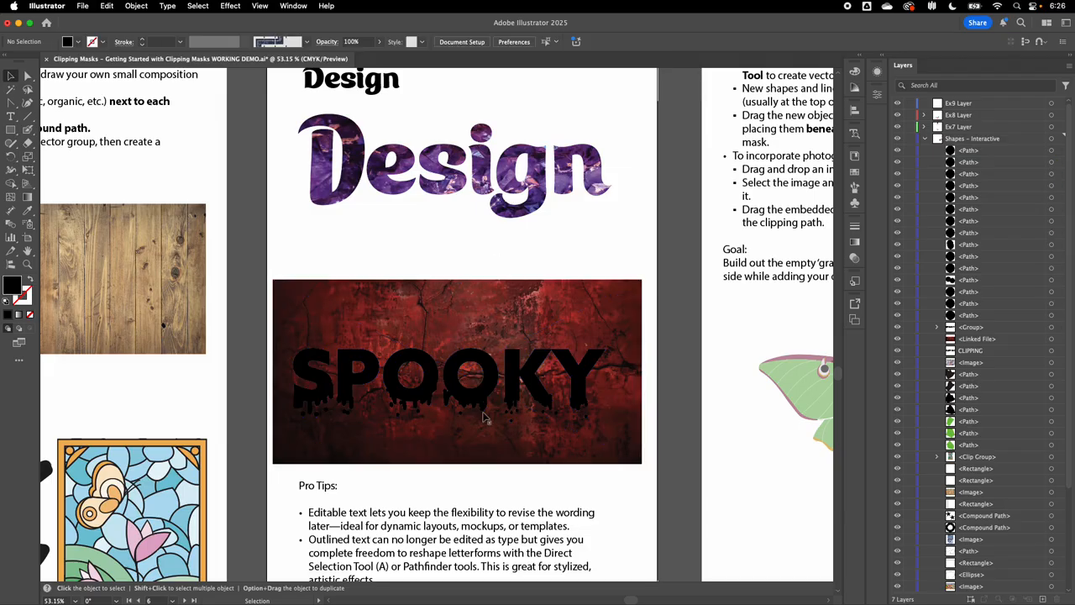
{"action": "scroll", "coordinate": [460, 414], "scroll_direction": "up", "scroll_amount": 5}
{"action": "scroll", "coordinate": [460, 416], "scroll_direction": "up", "scroll_amount": 1}
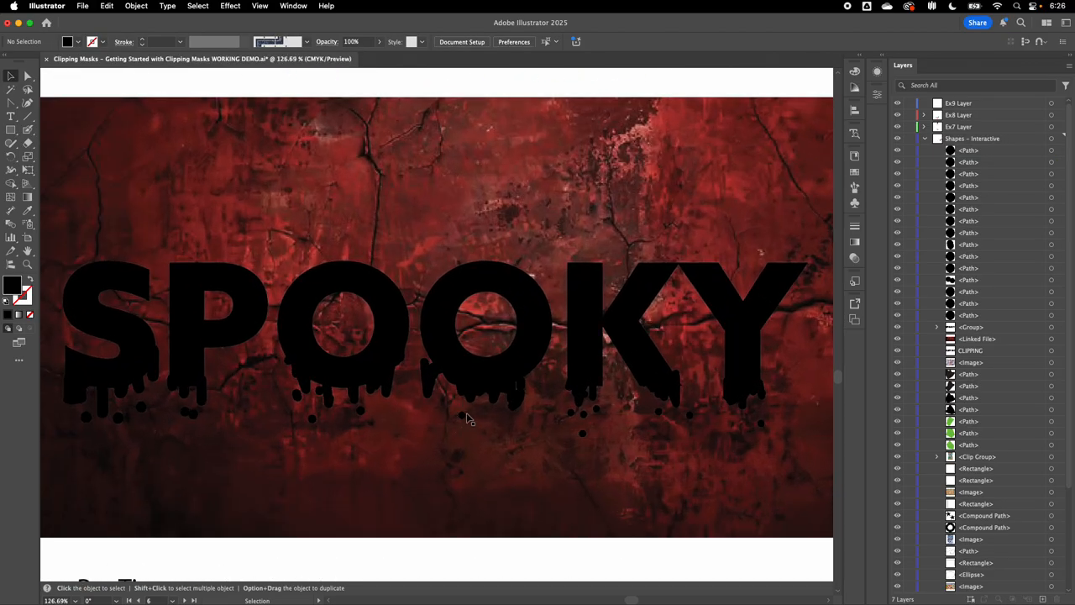
{"action": "left_click", "coordinate": [1050, 149]}
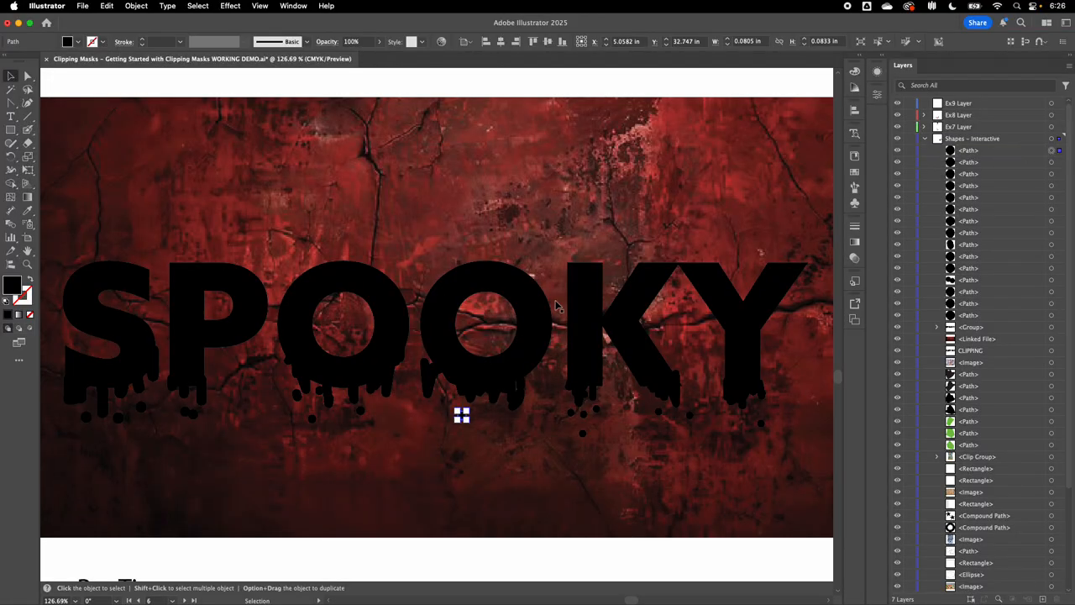
Step: Move the red wall image up, clear of the SPOOKY lettering
{"action": "scroll", "coordinate": [588, 359], "scroll_direction": "down", "scroll_amount": 6}
{"action": "left_click_drag", "start_coordinate": [545, 281], "coordinate": [547, 102]}
{"action": "scroll", "coordinate": [374, 324], "scroll_direction": "right", "scroll_amount": 1}
Step: Select all the SPOOKY letters, drips and droplets without the image, and combine them into one compound path
{"action": "left_click_drag", "start_coordinate": [326, 307], "coordinate": [652, 384]}
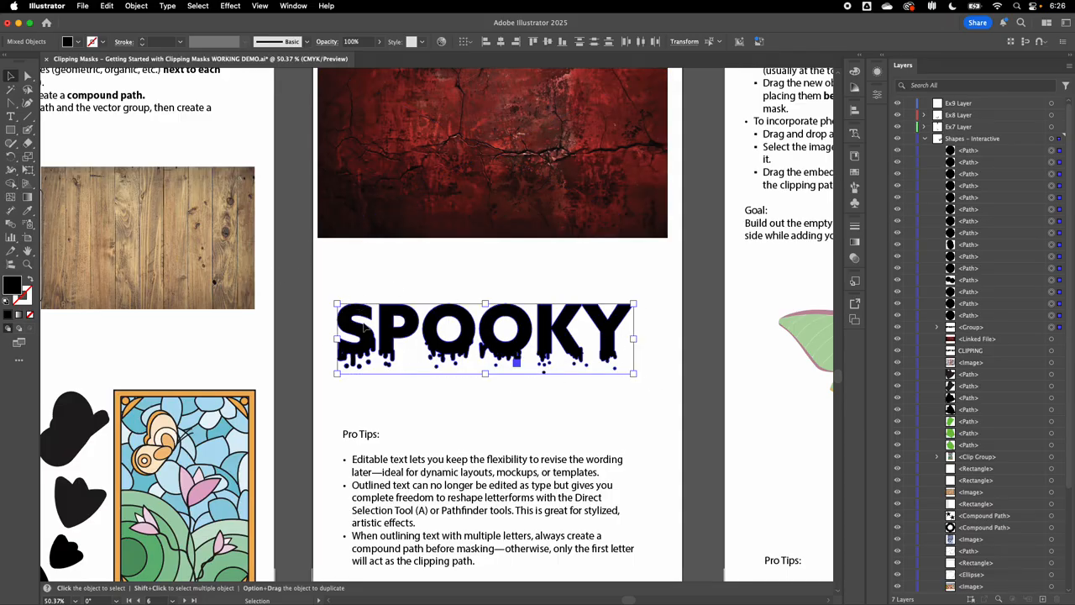
{"action": "scroll", "coordinate": [510, 327], "scroll_direction": "up", "scroll_amount": 3}
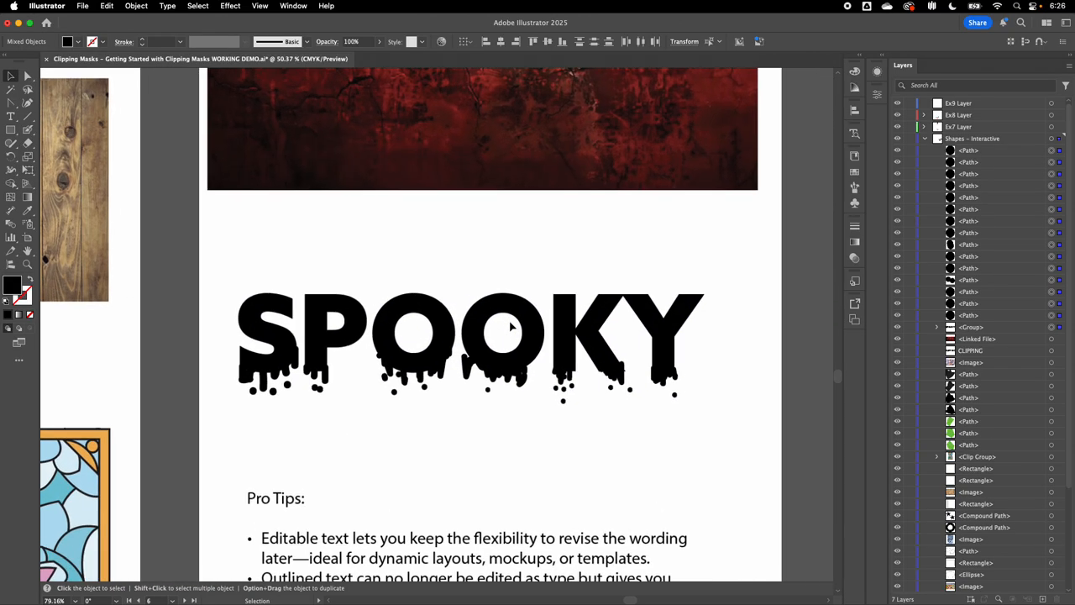
{"action": "scroll", "coordinate": [542, 309], "scroll_direction": "down", "scroll_amount": 1}
{"action": "left_click", "coordinate": [542, 309]}
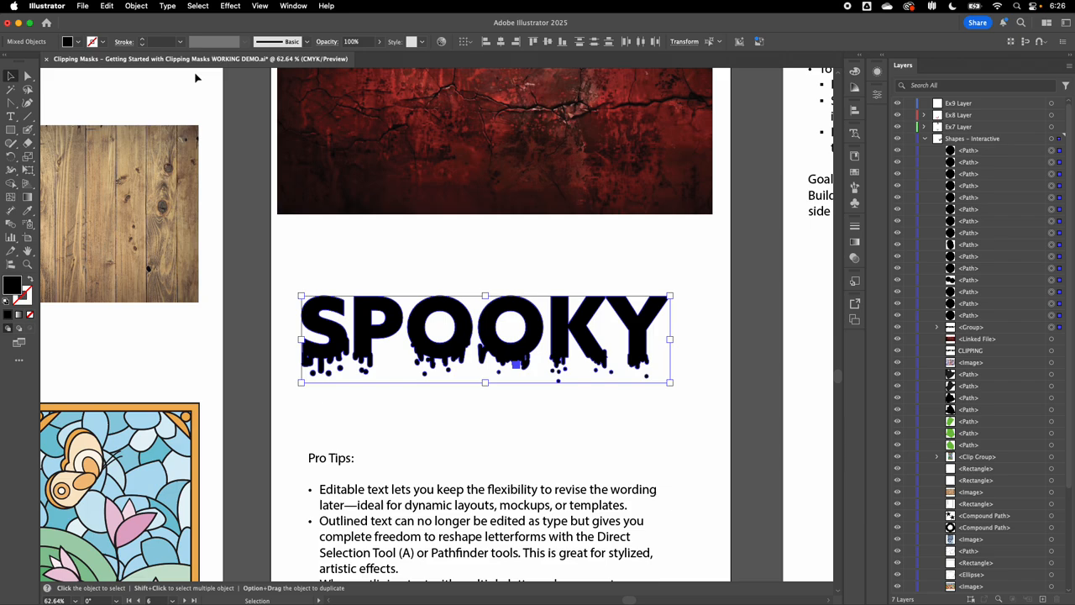
{"action": "left_click", "coordinate": [141, 8]}
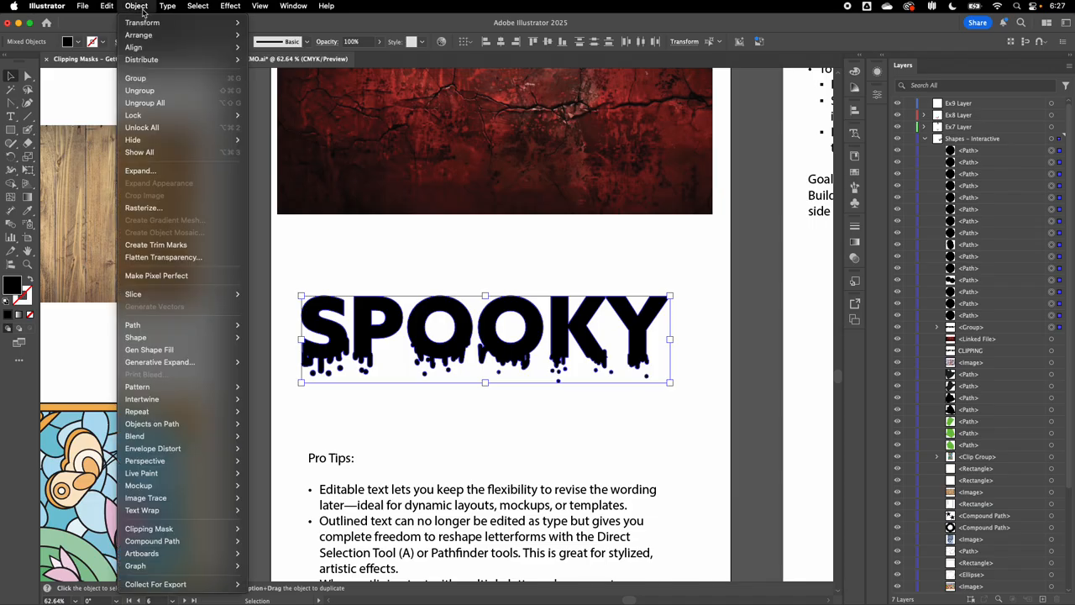
{"action": "mouse_move", "coordinate": [219, 545]}
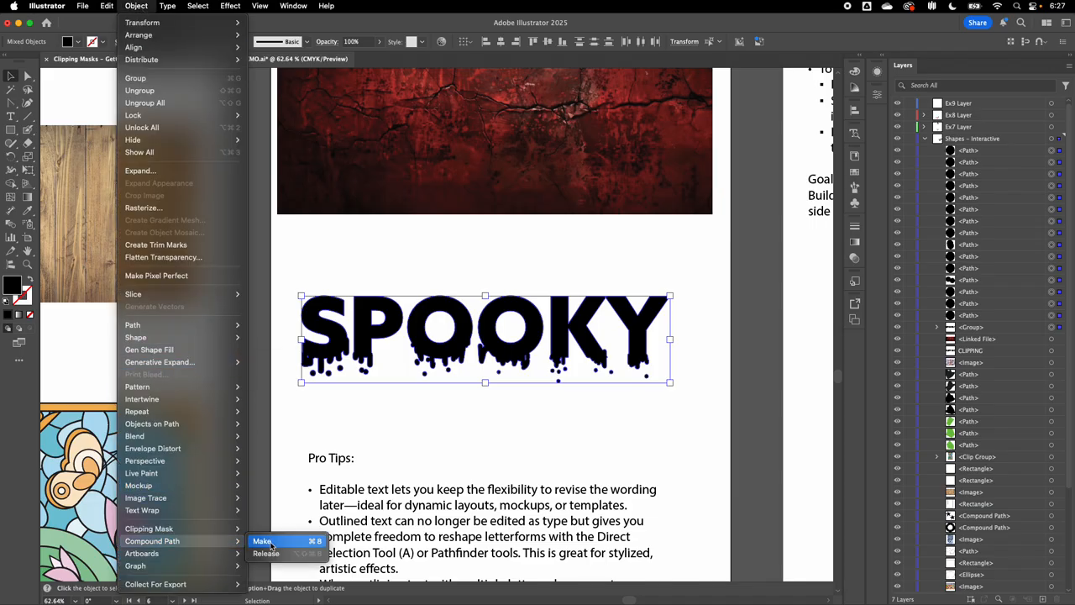
{"action": "left_click", "coordinate": [263, 541]}
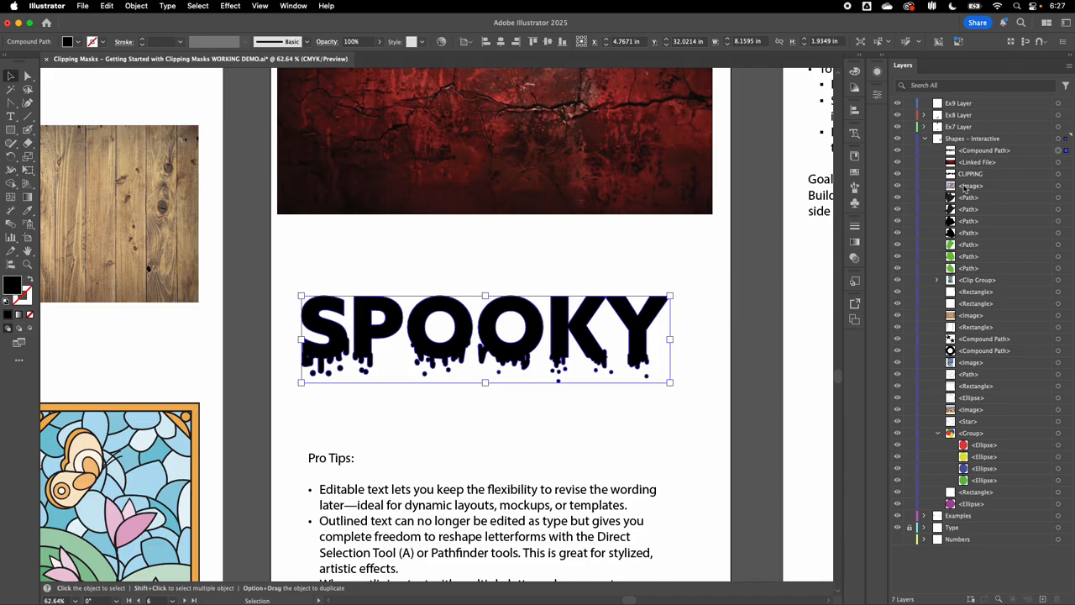
Step: Move the red wall image back down behind the SPOOKY compound path and select the two together
{"action": "left_click_drag", "start_coordinate": [571, 160], "coordinate": [571, 384]}
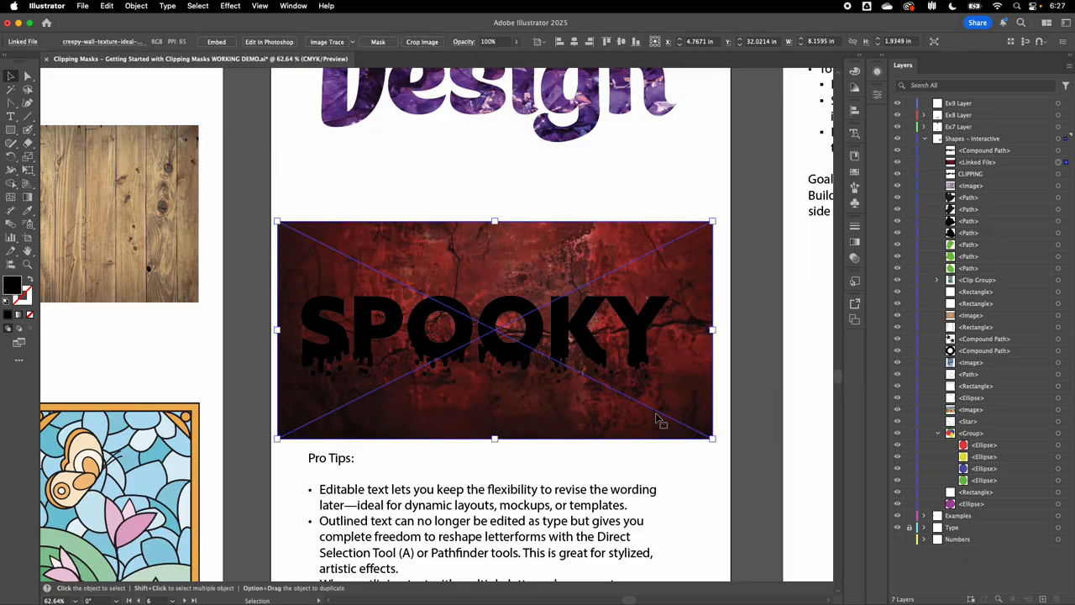
{"action": "left_click", "coordinate": [393, 168]}
{"action": "left_click_drag", "start_coordinate": [375, 185], "coordinate": [514, 301]}
{"action": "scroll", "coordinate": [614, 348], "scroll_direction": "down", "scroll_amount": 3}
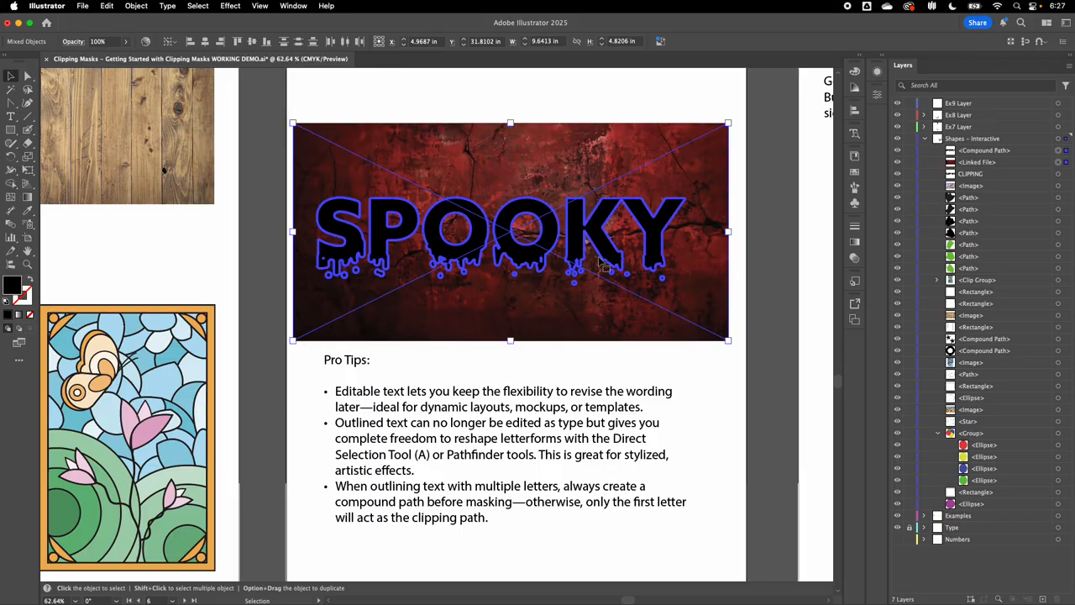
{"action": "left_click", "coordinate": [605, 120]}
{"action": "left_click_drag", "start_coordinate": [480, 114], "coordinate": [558, 235]}
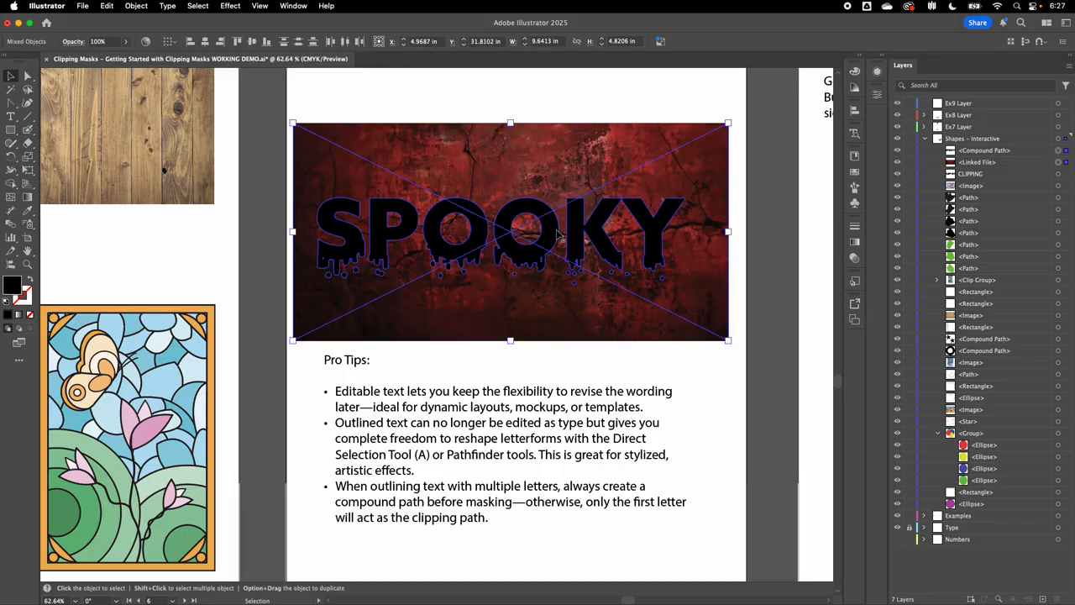
Step: Make a clipping mask that fills the dripping SPOOKY lettering with the red wall image, and deselect it
{"action": "right_click", "coordinate": [558, 236]}
{"action": "left_click", "coordinate": [597, 420]}
{"action": "left_click", "coordinate": [689, 331]}
{"action": "scroll", "coordinate": [514, 316], "scroll_direction": "up", "scroll_amount": 2}
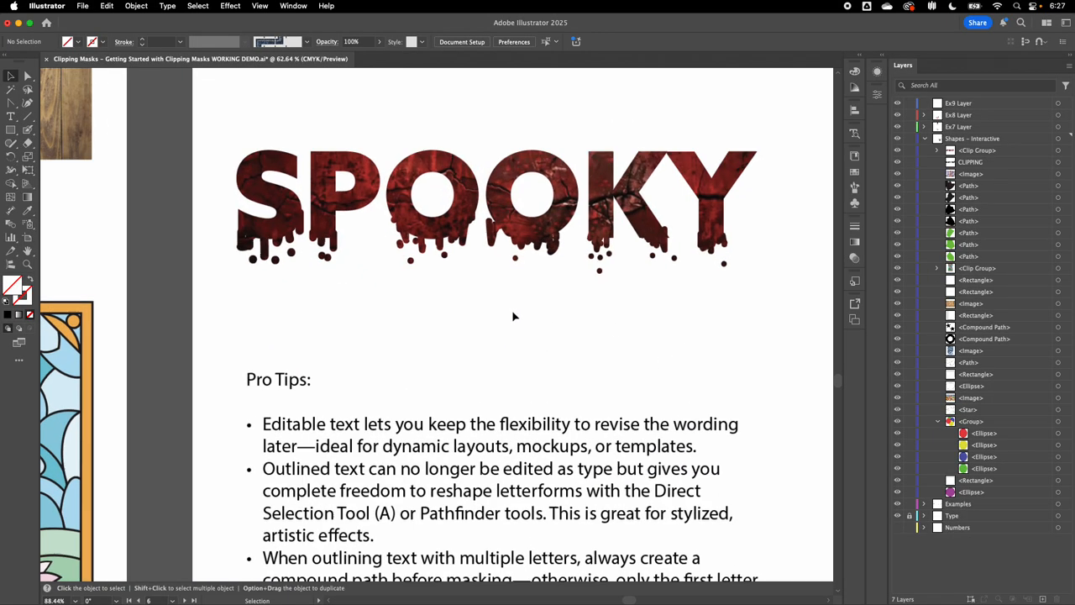
{"action": "scroll", "coordinate": [514, 316], "scroll_direction": "up", "scroll_amount": 2}
{"action": "scroll", "coordinate": [505, 318], "scroll_direction": "down", "scroll_amount": 3}
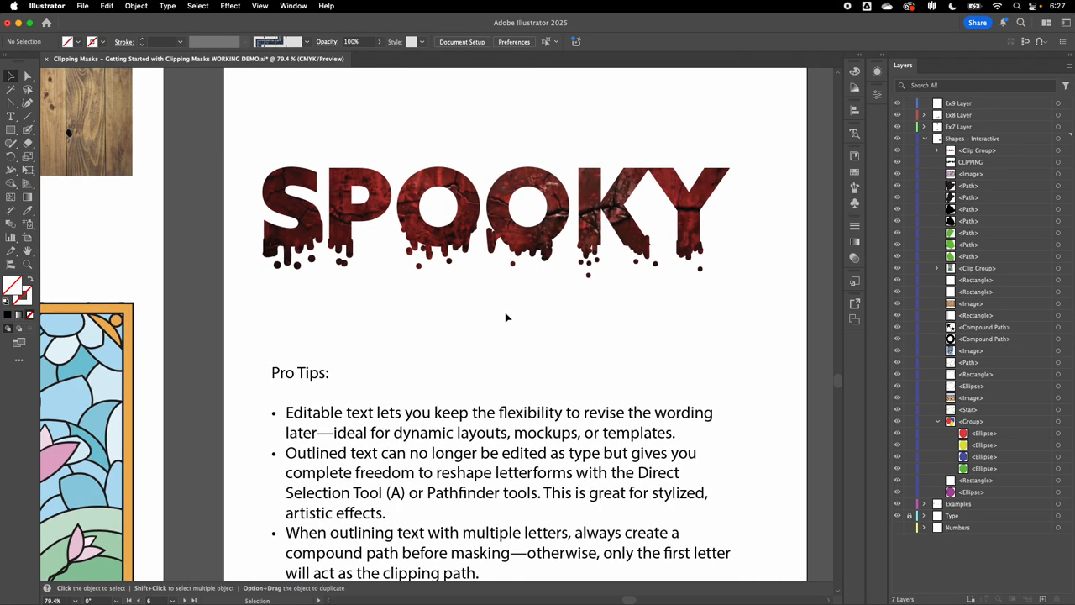
{"action": "scroll", "coordinate": [506, 318], "scroll_direction": "down", "scroll_amount": 1}
{"action": "scroll", "coordinate": [506, 317], "scroll_direction": "right", "scroll_amount": 1}
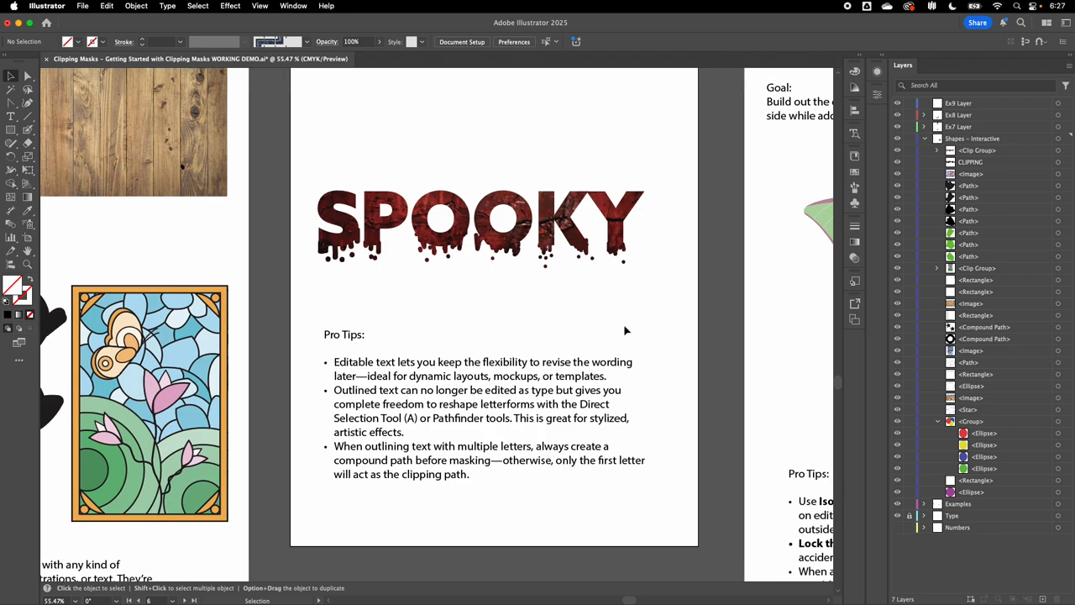